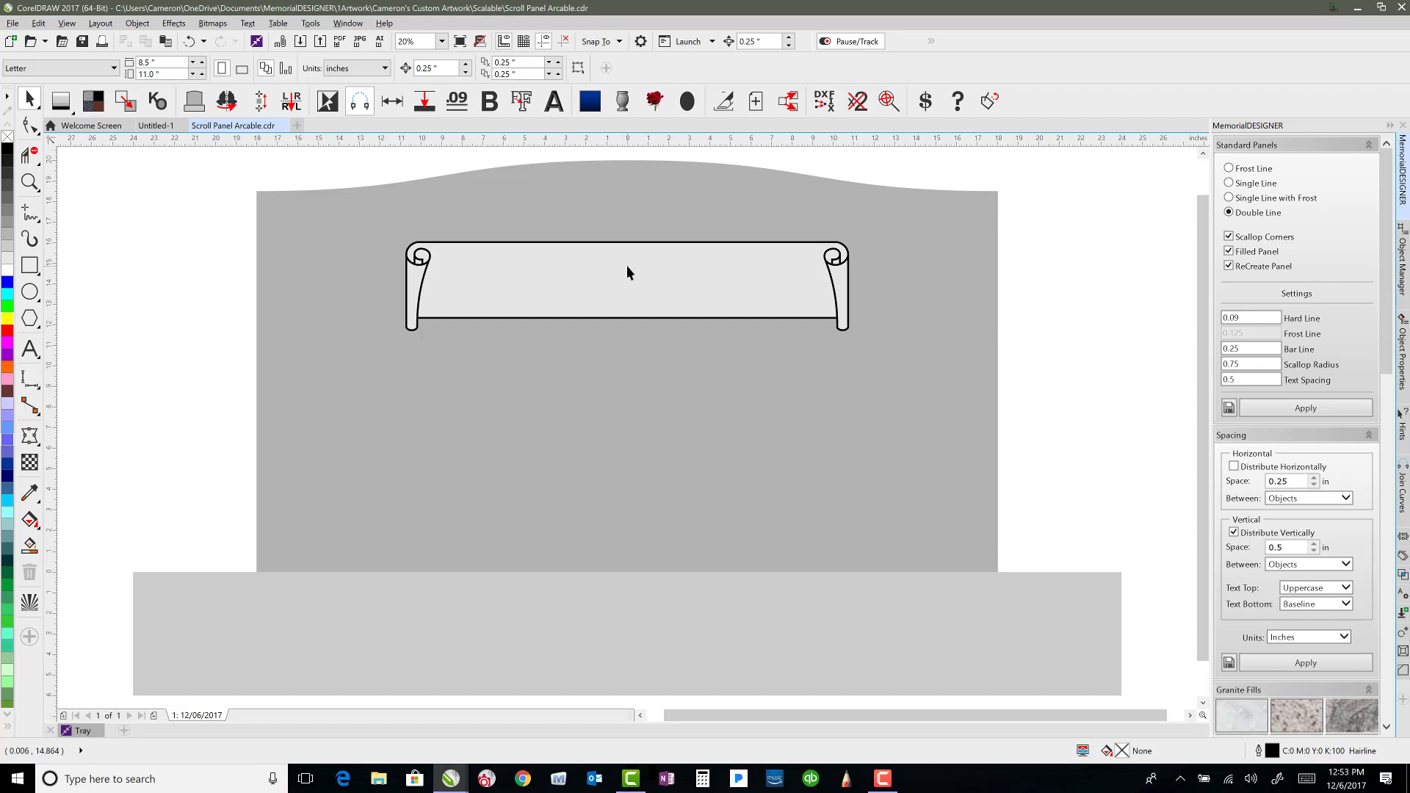
Remove the black frosted outline from the scroll panel, leaving only its grey filled shape.
scroll(633, 262, "up", 1)
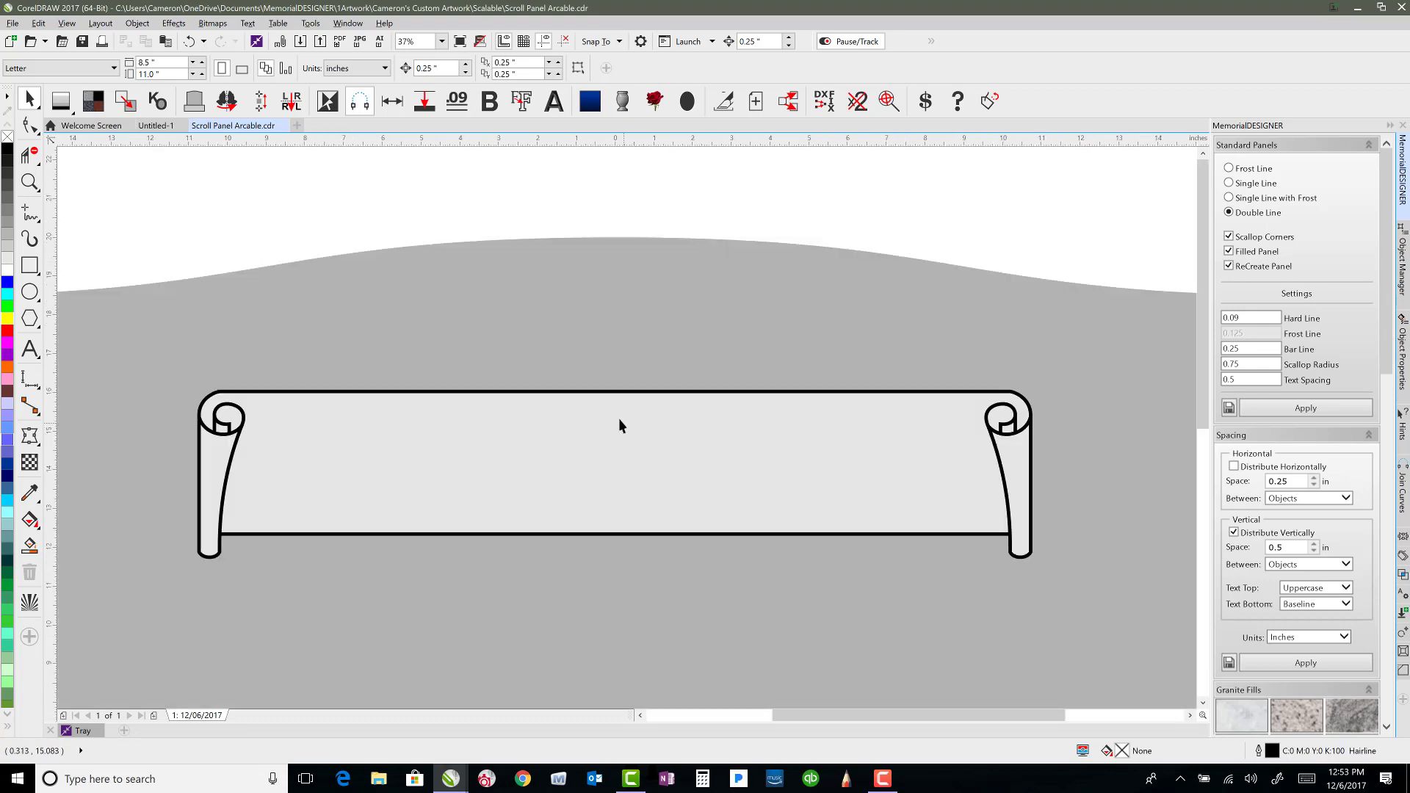
left_click(220, 395)
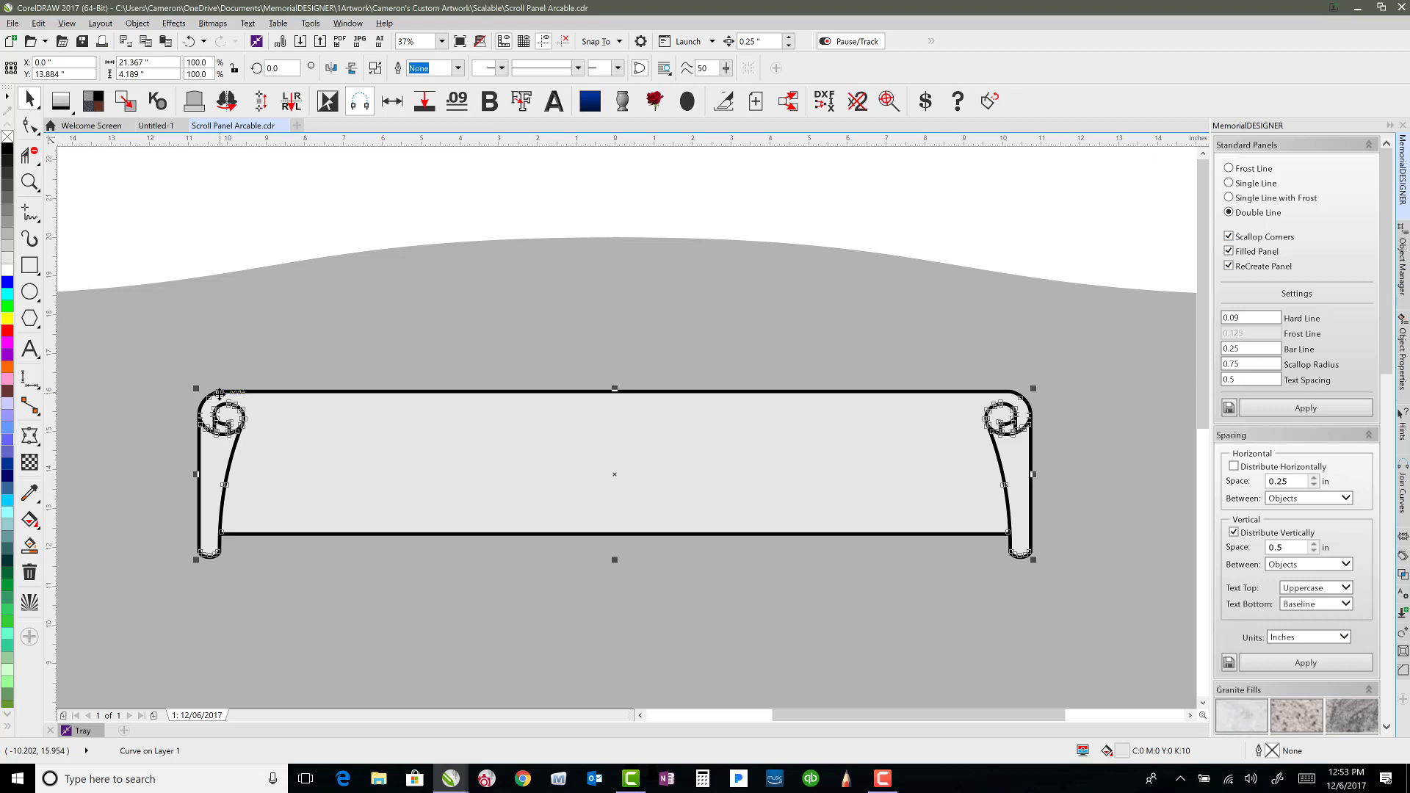
left_click(220, 395)
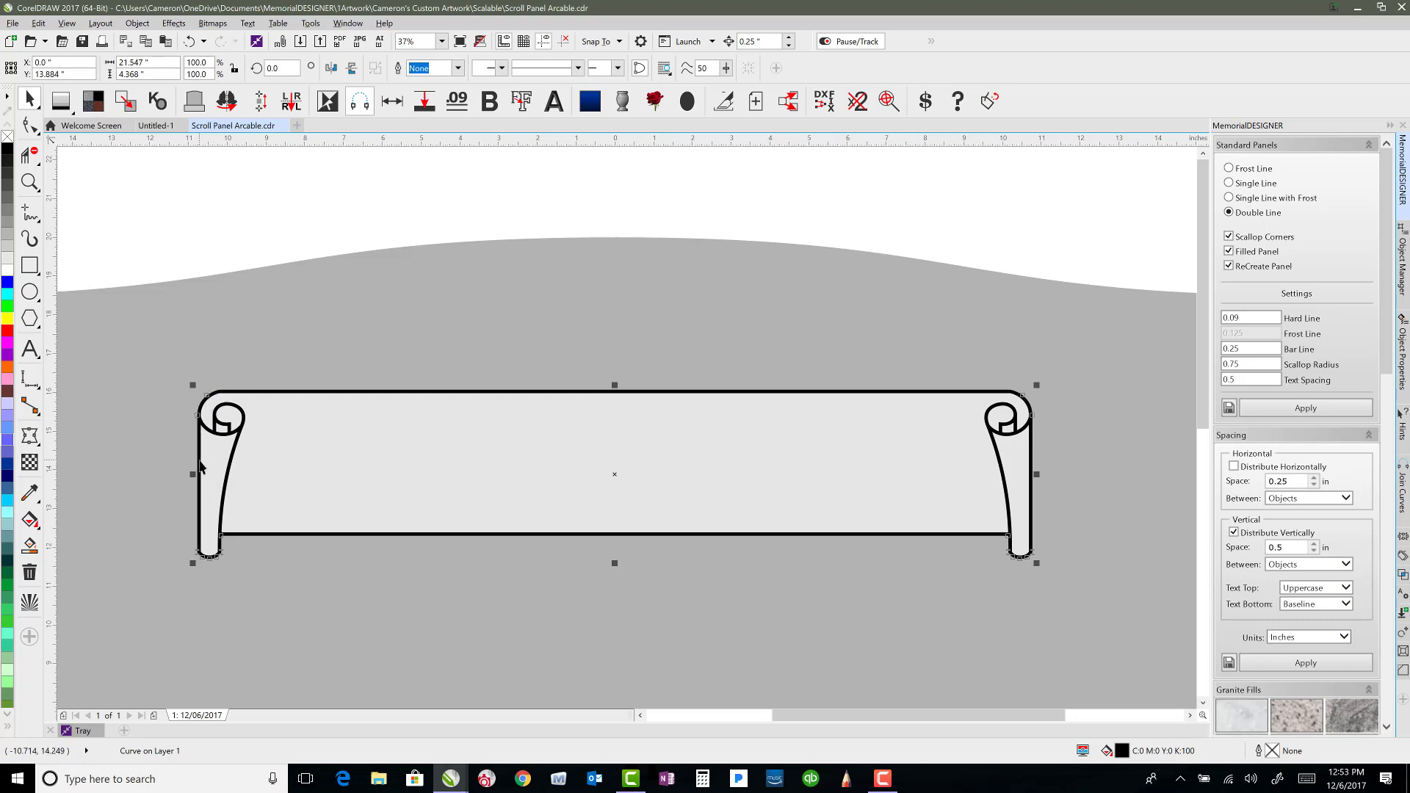
key("Escape")
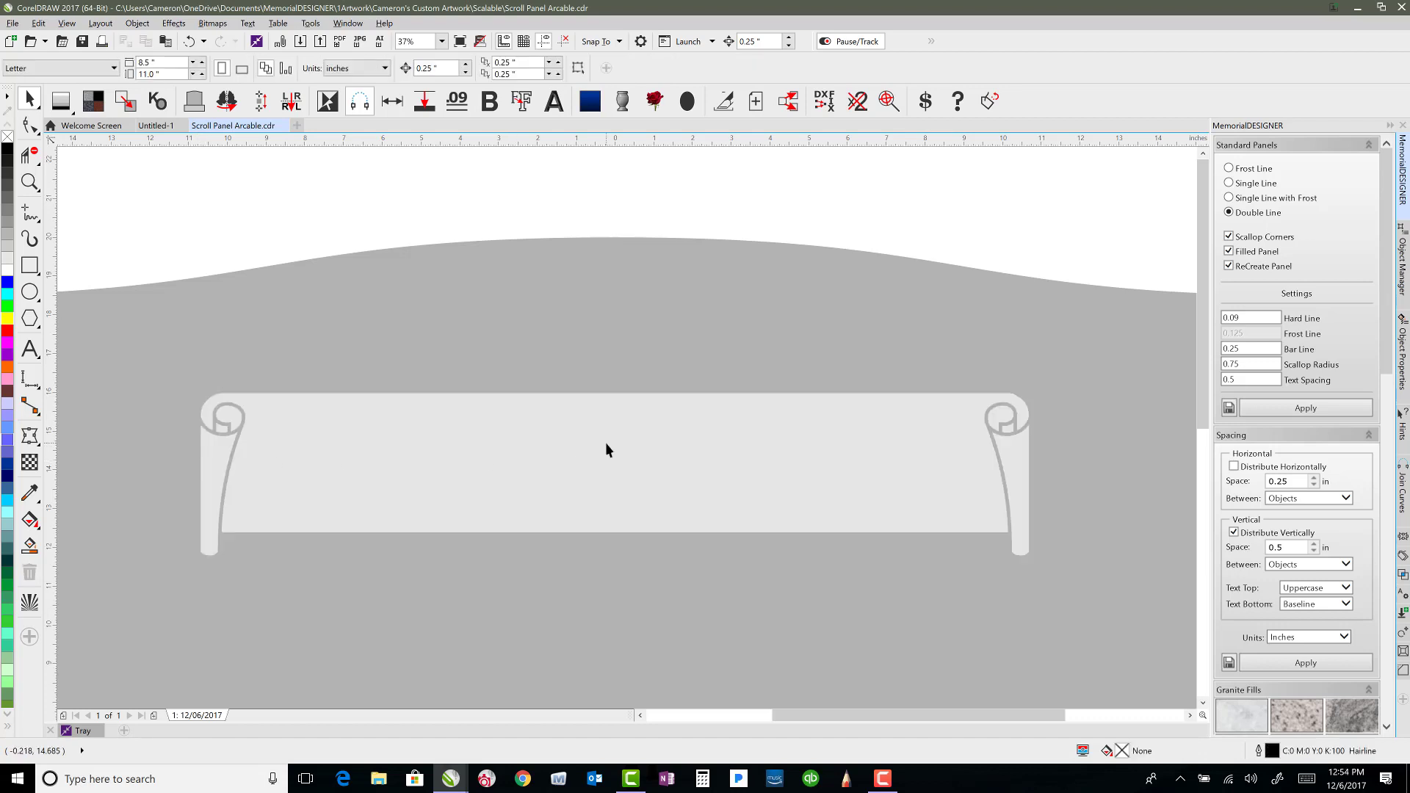
With snapping to objects enabled, draw a vertical line from the top edge midpoint to the bottom edge of the scroll panel.
left_click(28, 216)
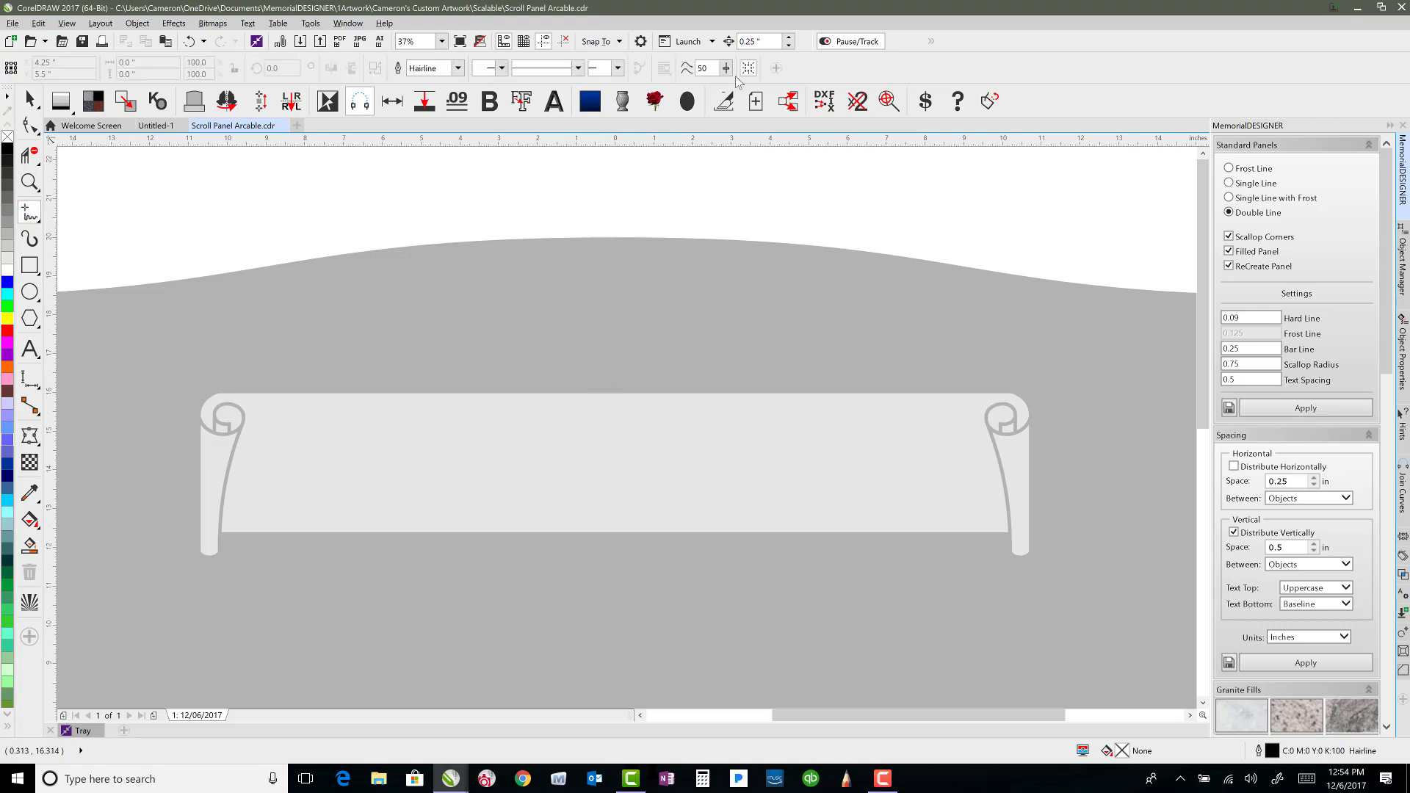
left_click(617, 43)
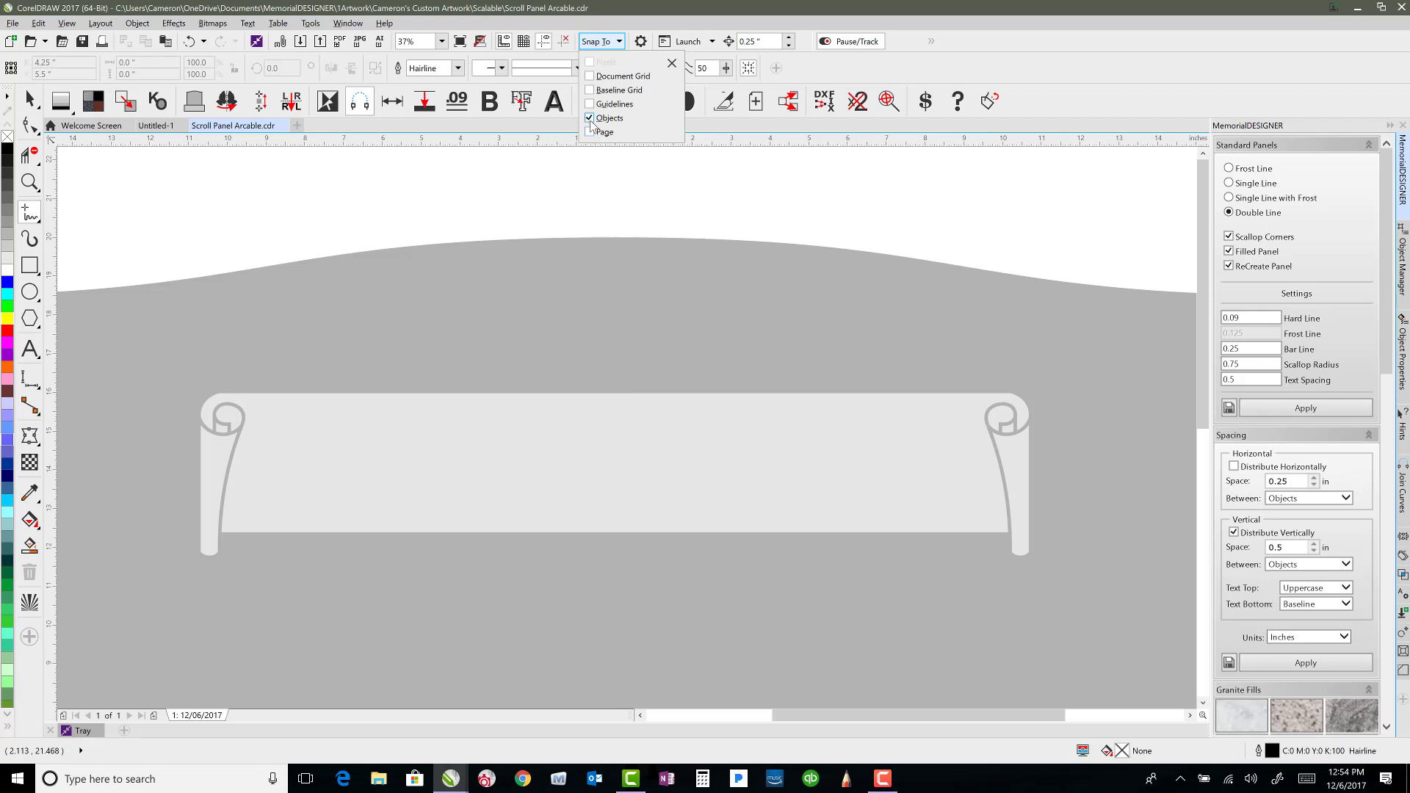
left_click(556, 11)
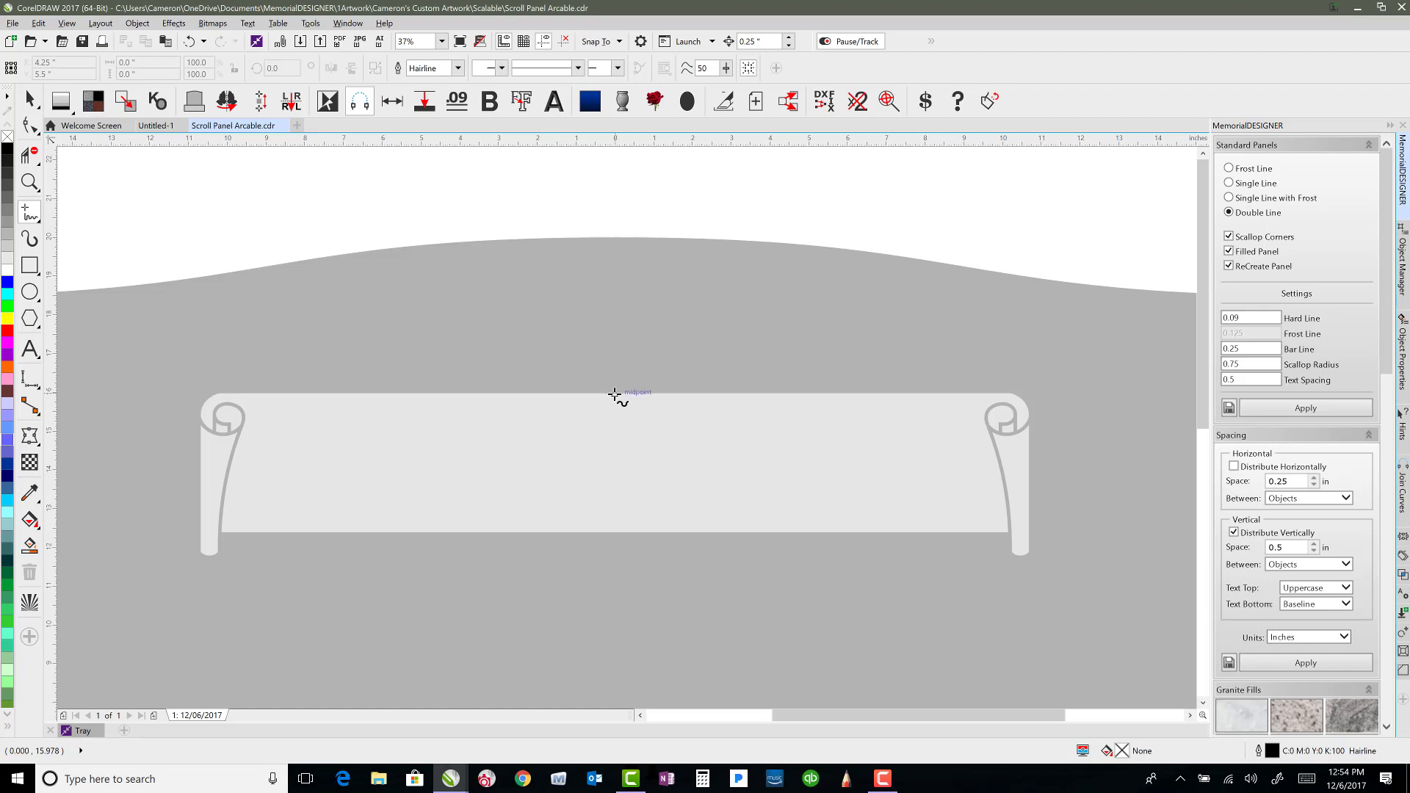
left_click(614, 394)
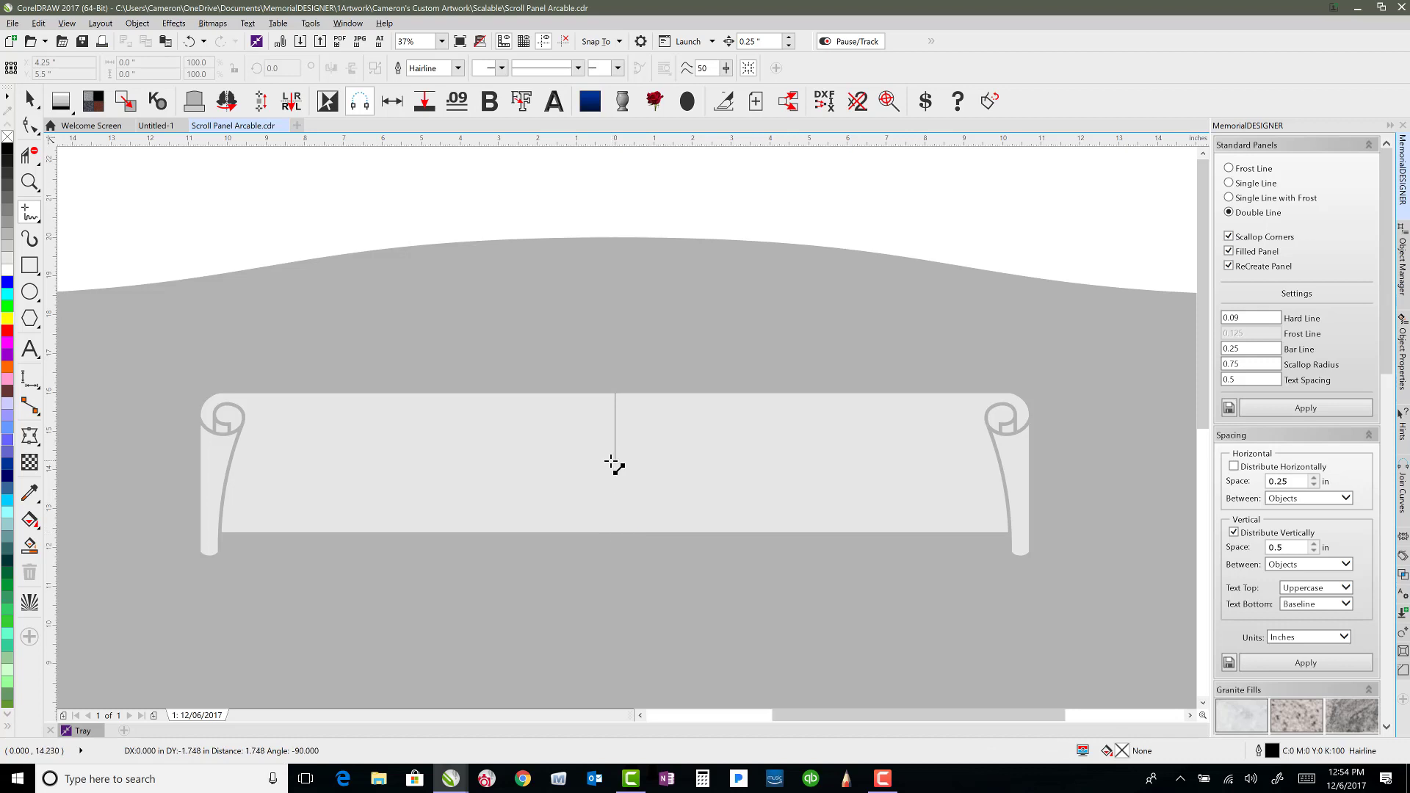
left_click(615, 534)
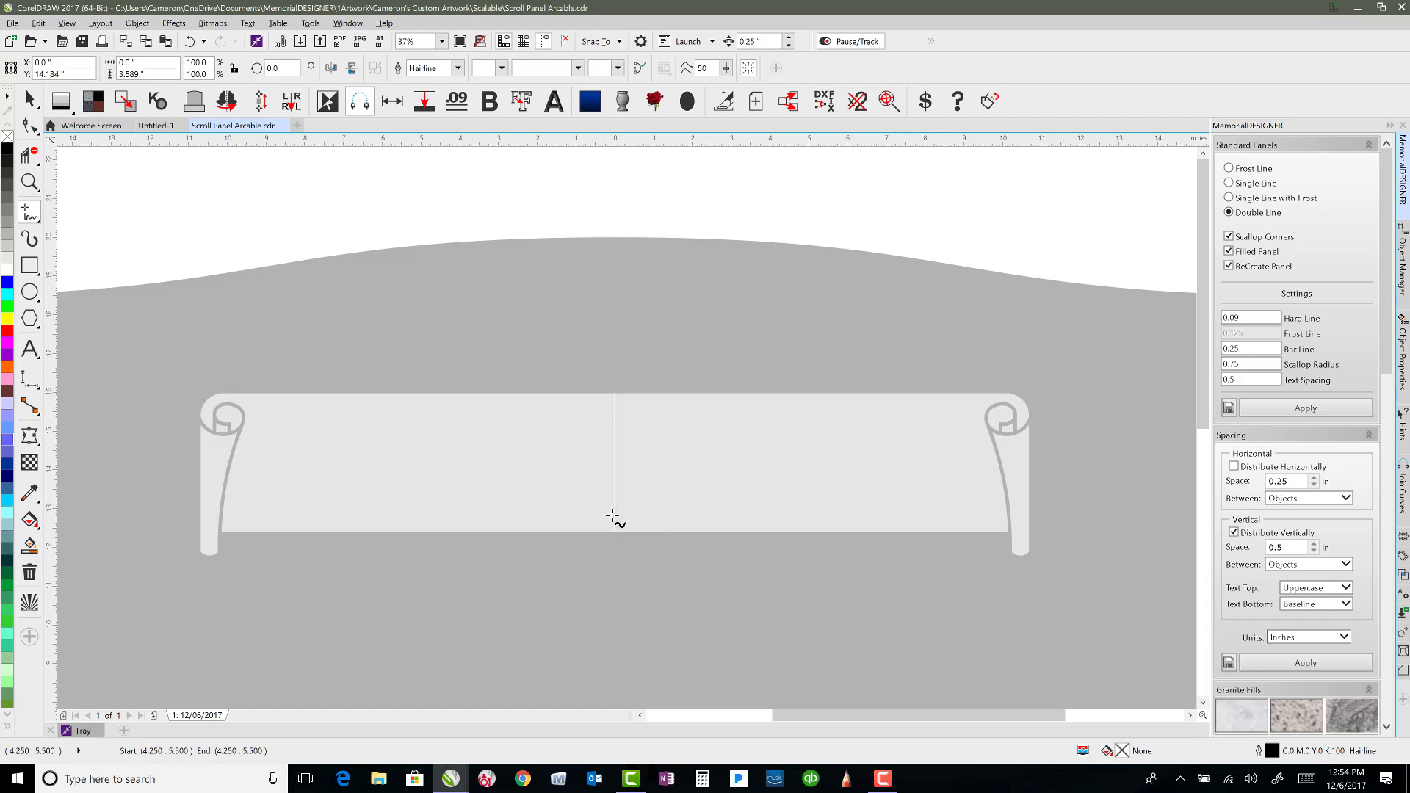
Try pulling the scroll panel's top edge upward with the Shape tool, and undo it.
left_click(29, 99)
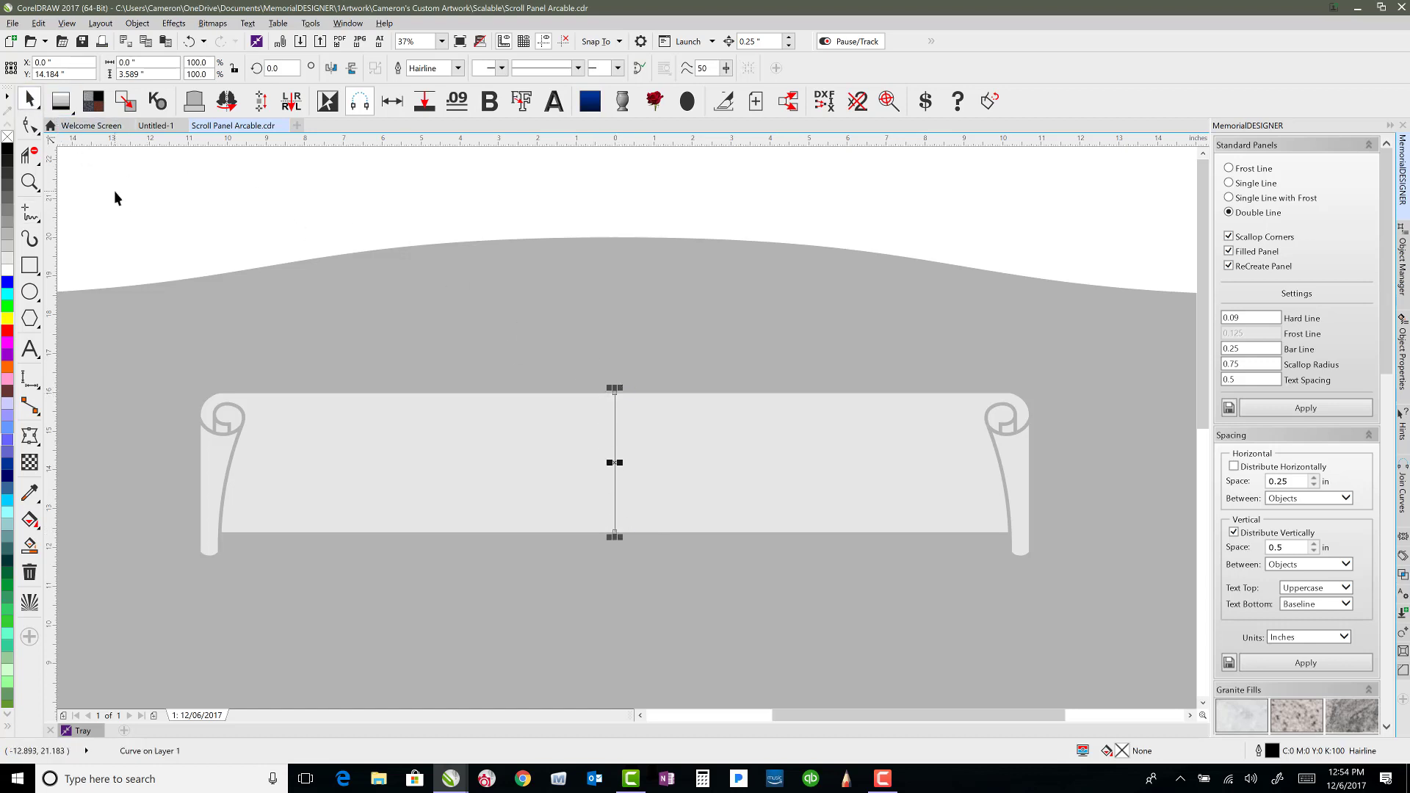
left_click(31, 124)
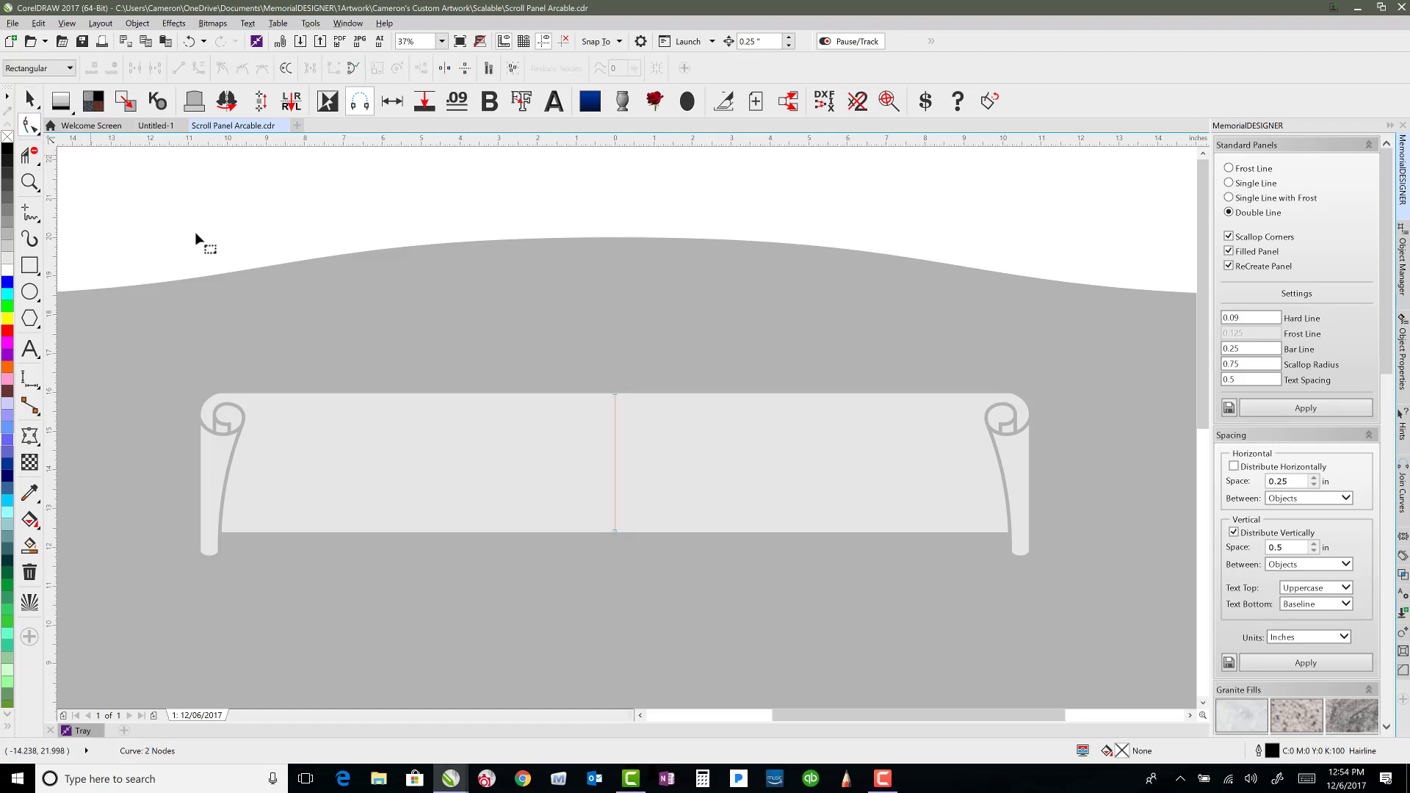
left_click(455, 420)
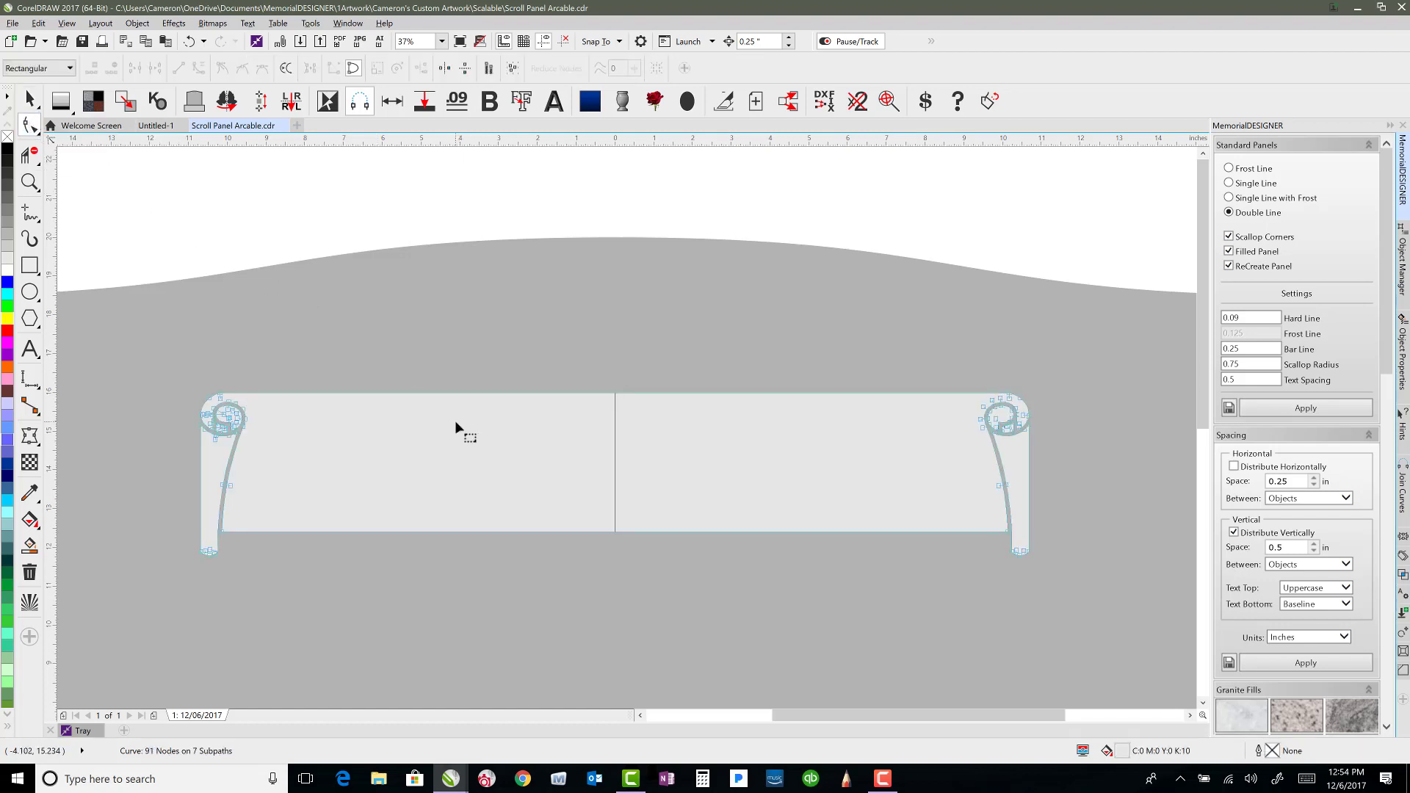
left_click(528, 393)
left_click_drag(529, 395, 522, 318)
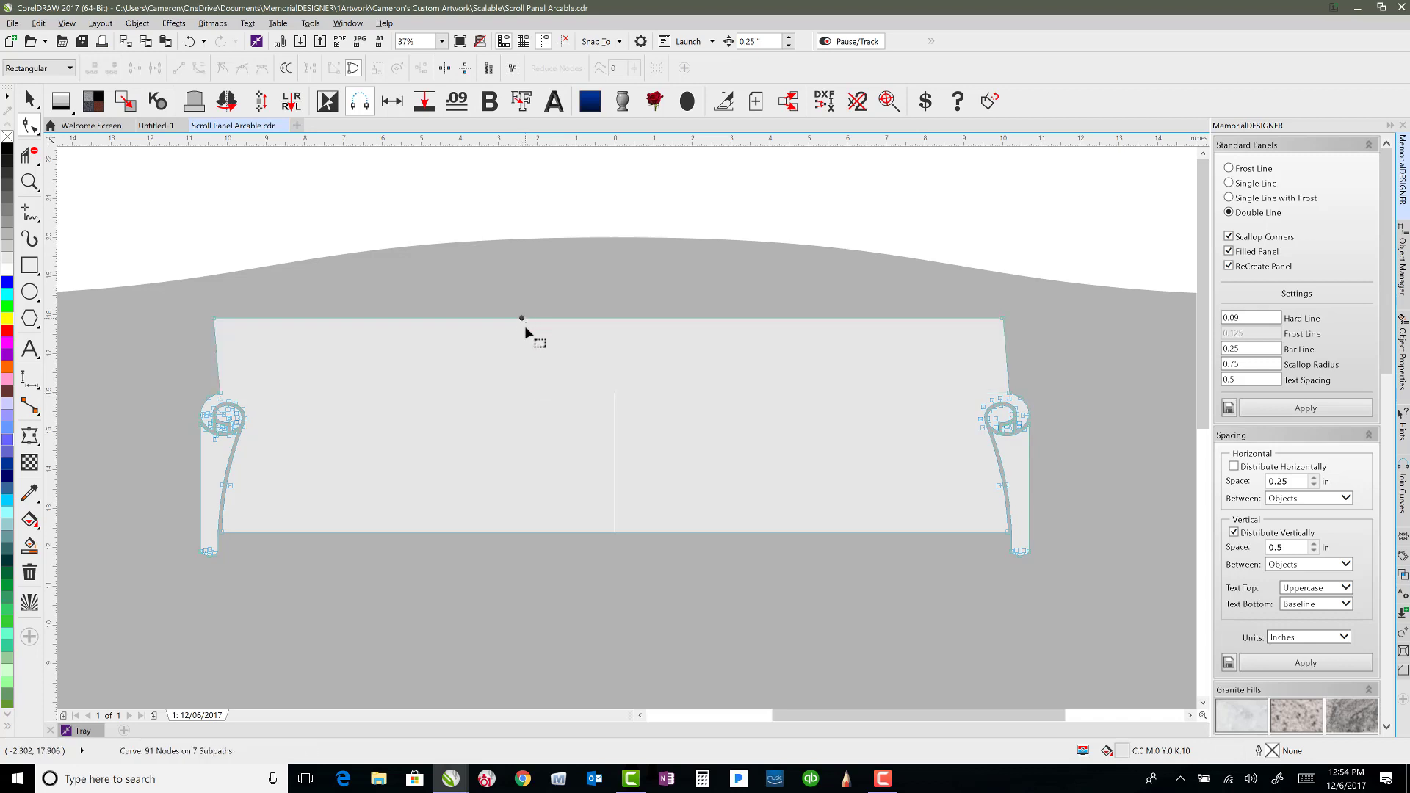
key("ctrl+z")
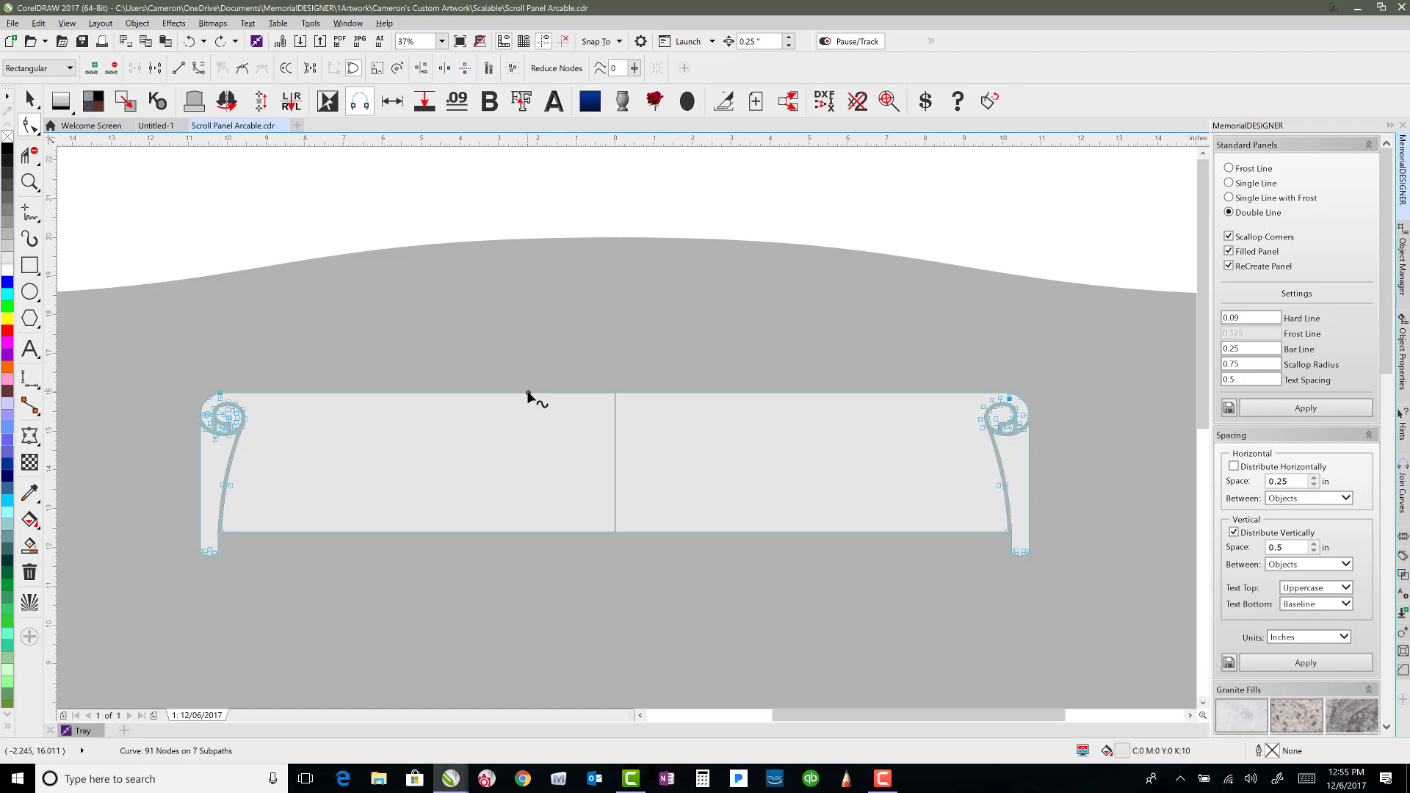
Convert the scroll's top edge to a curve and drag its midpoint upward into a gentle arch.
left_click(197, 69)
left_click(585, 532)
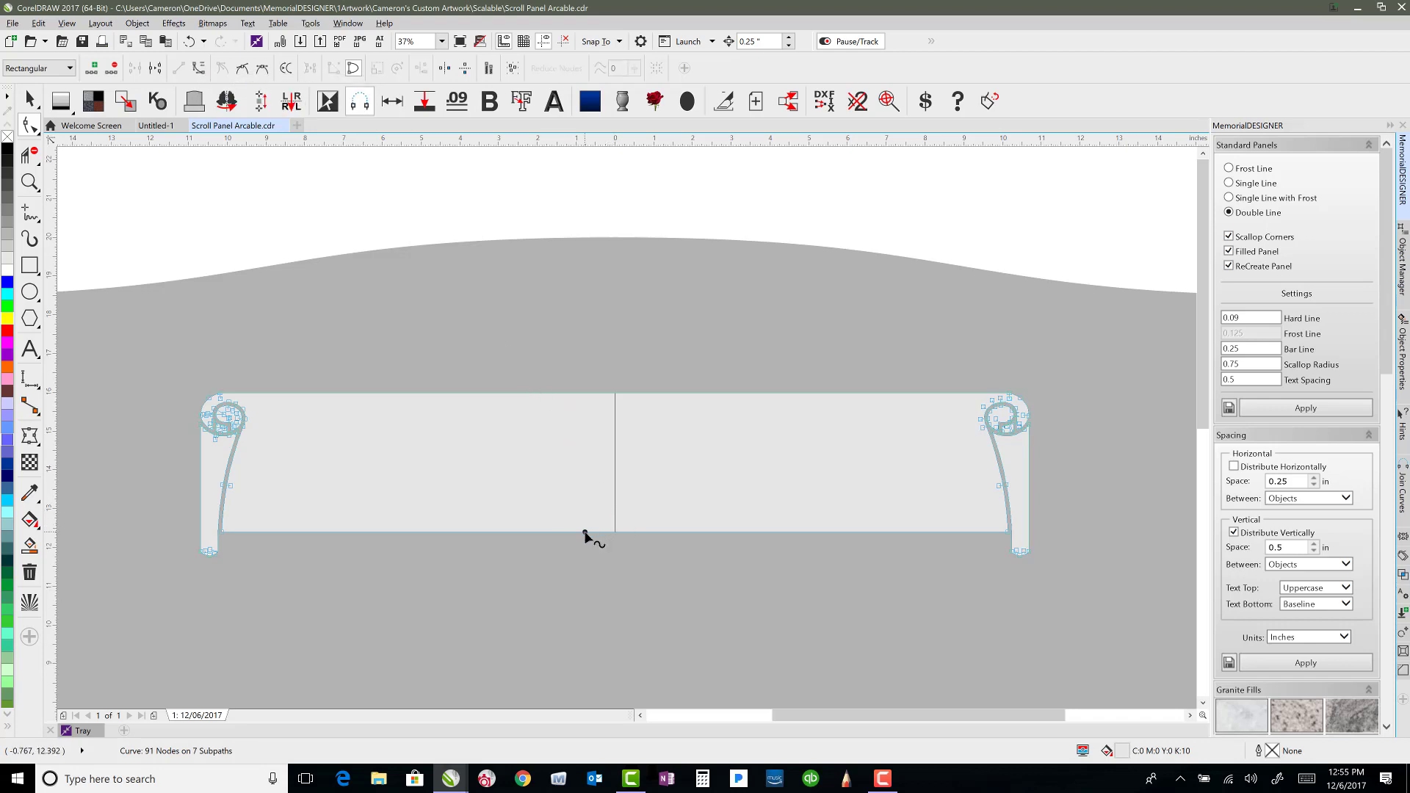
left_click(585, 533)
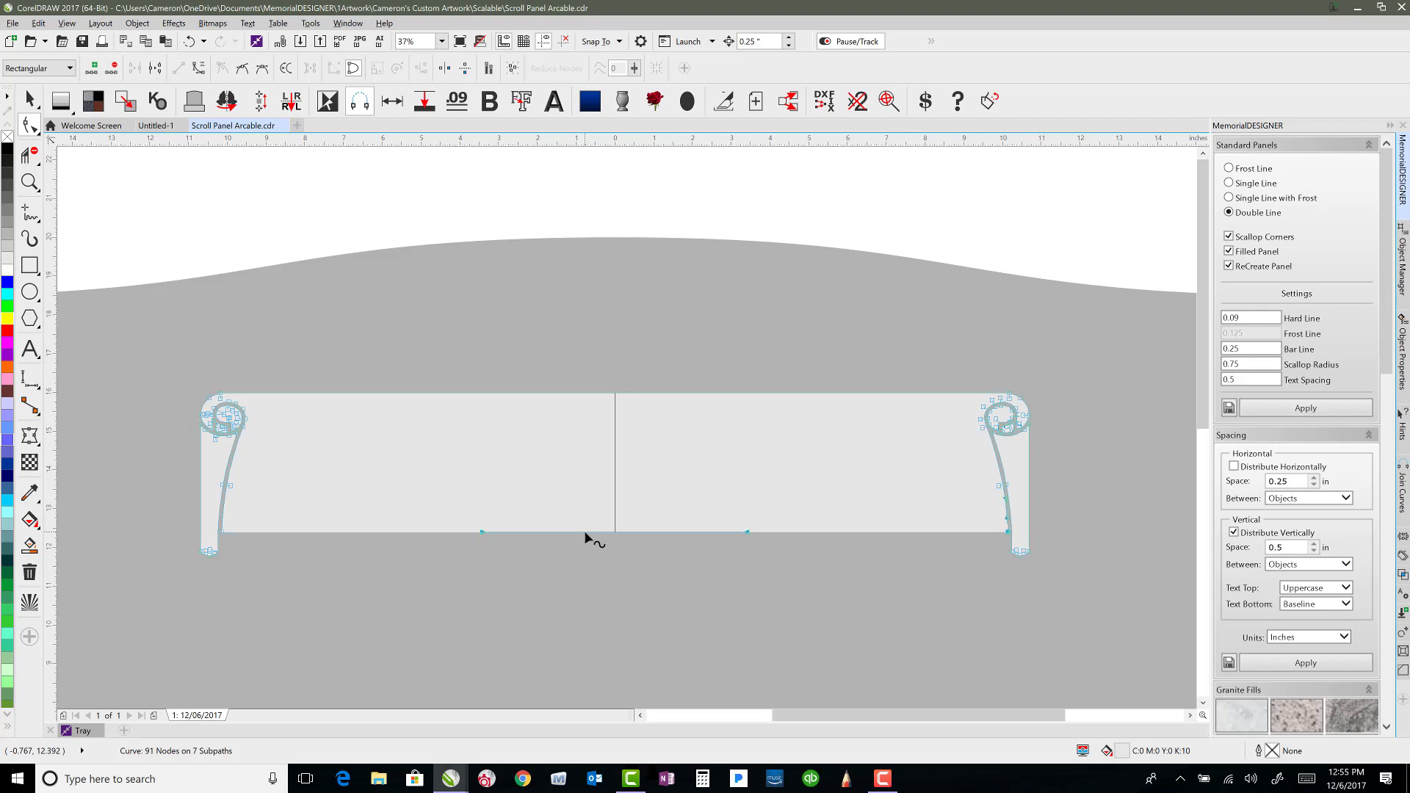
left_click(608, 394)
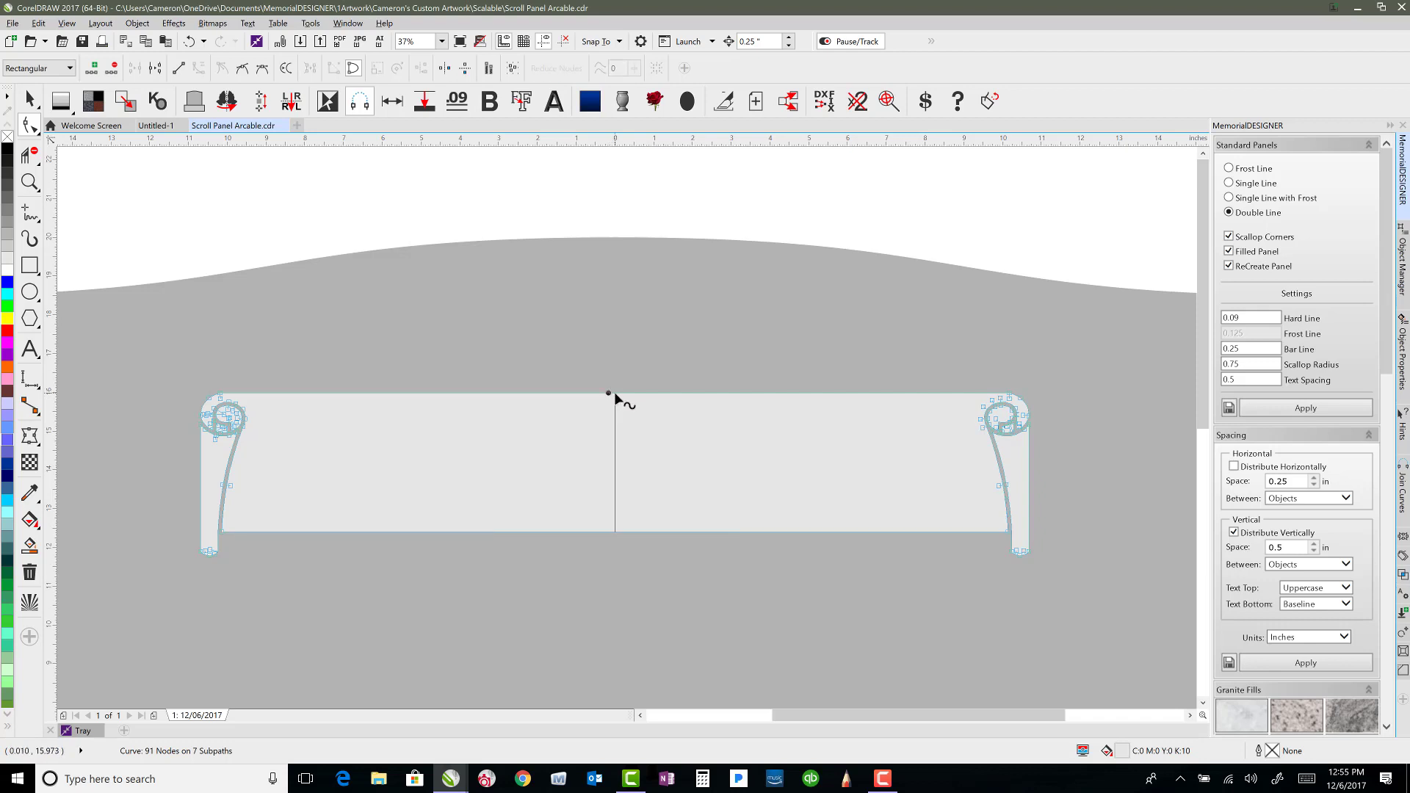
left_click(615, 394)
left_click_drag(615, 394, 615, 360)
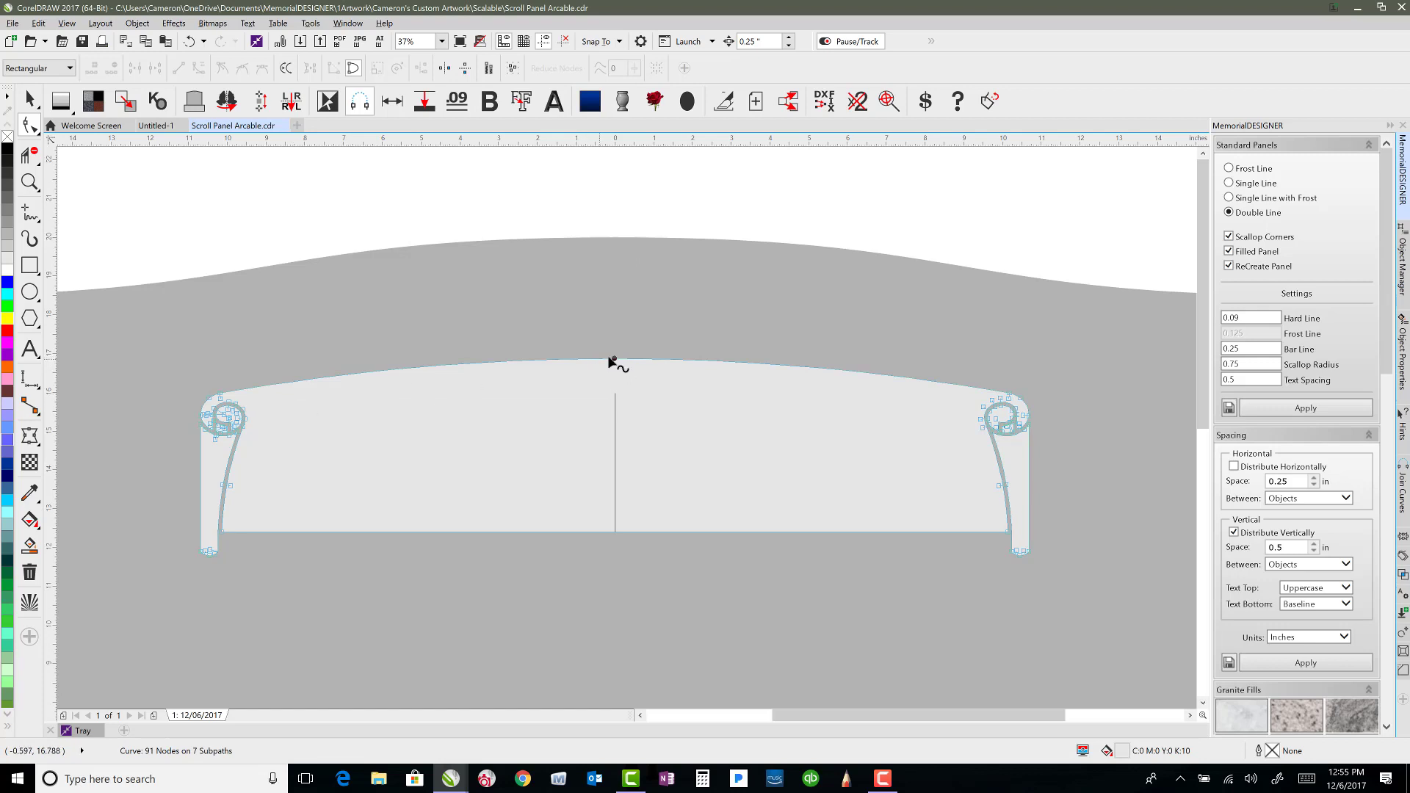
left_click_drag(615, 360, 615, 355)
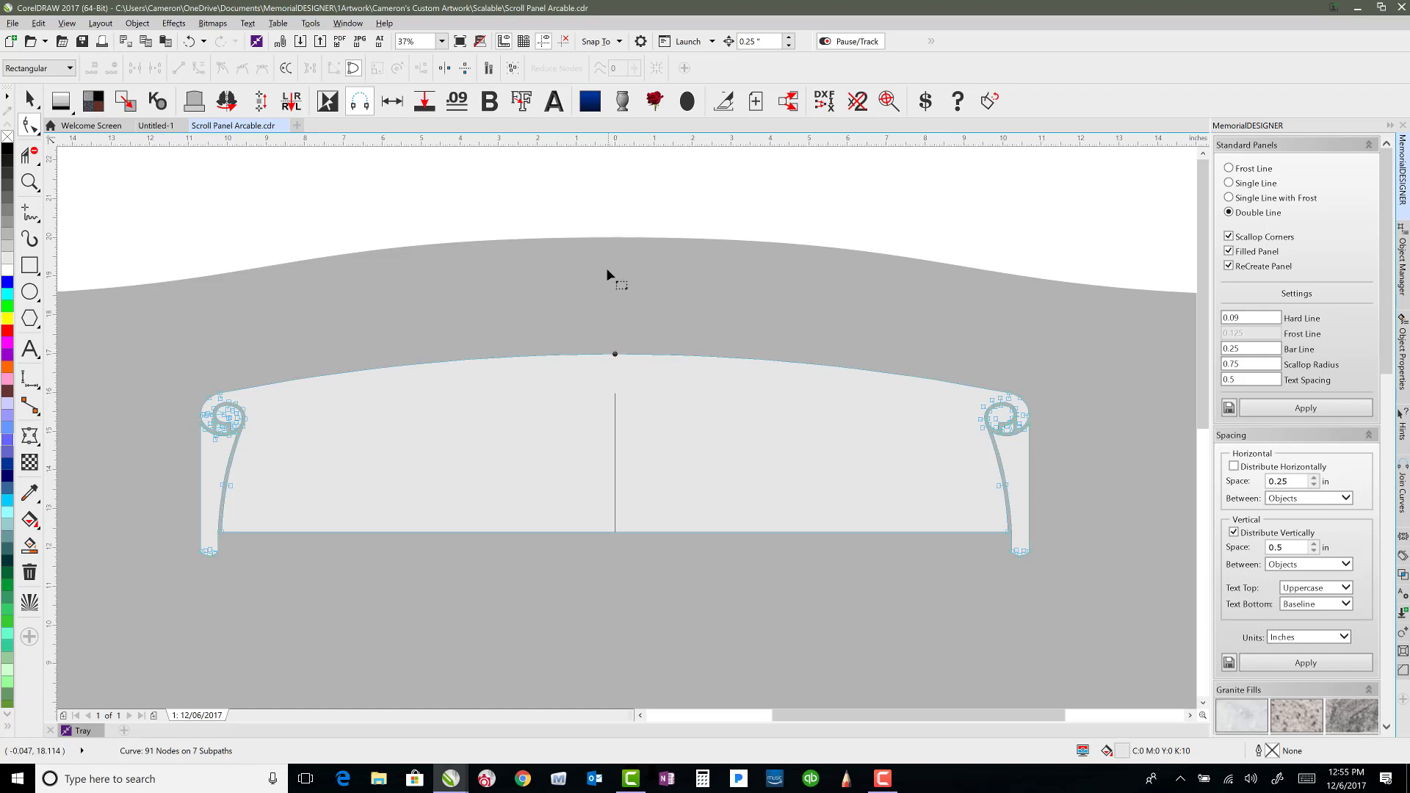
left_click(30, 99)
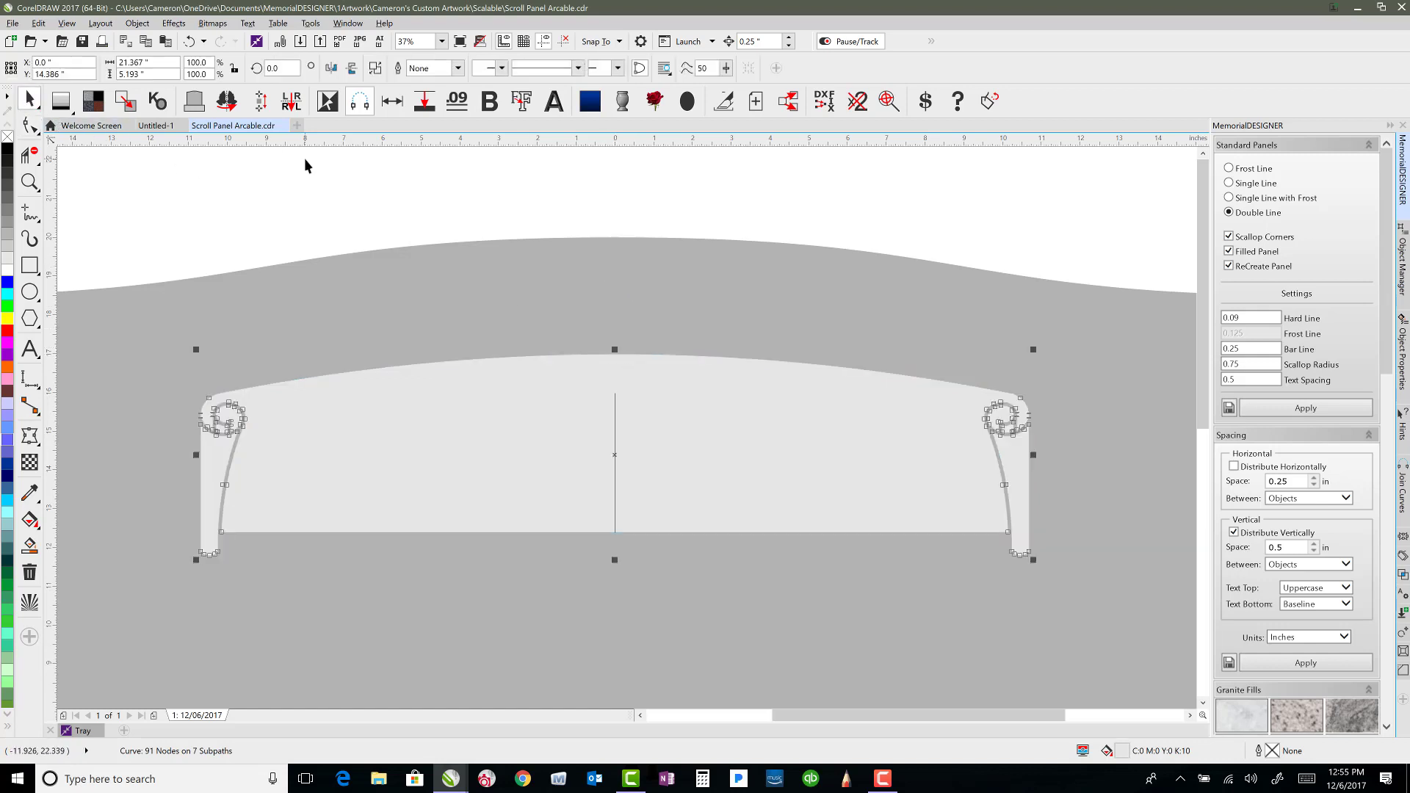
key("Escape")
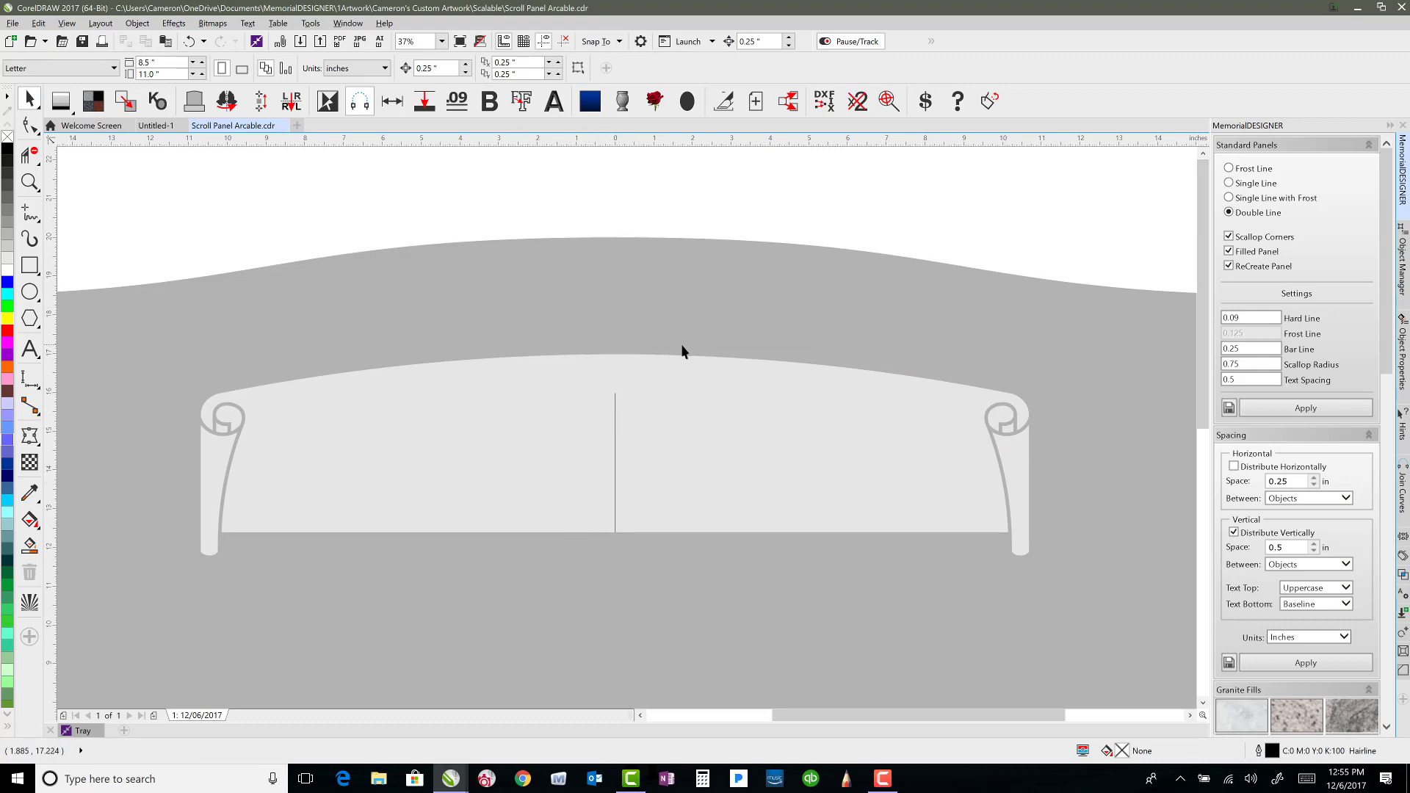
Top-align the vertical line with the arched scroll panel so it starts at the arch's peak.
left_click(616, 416)
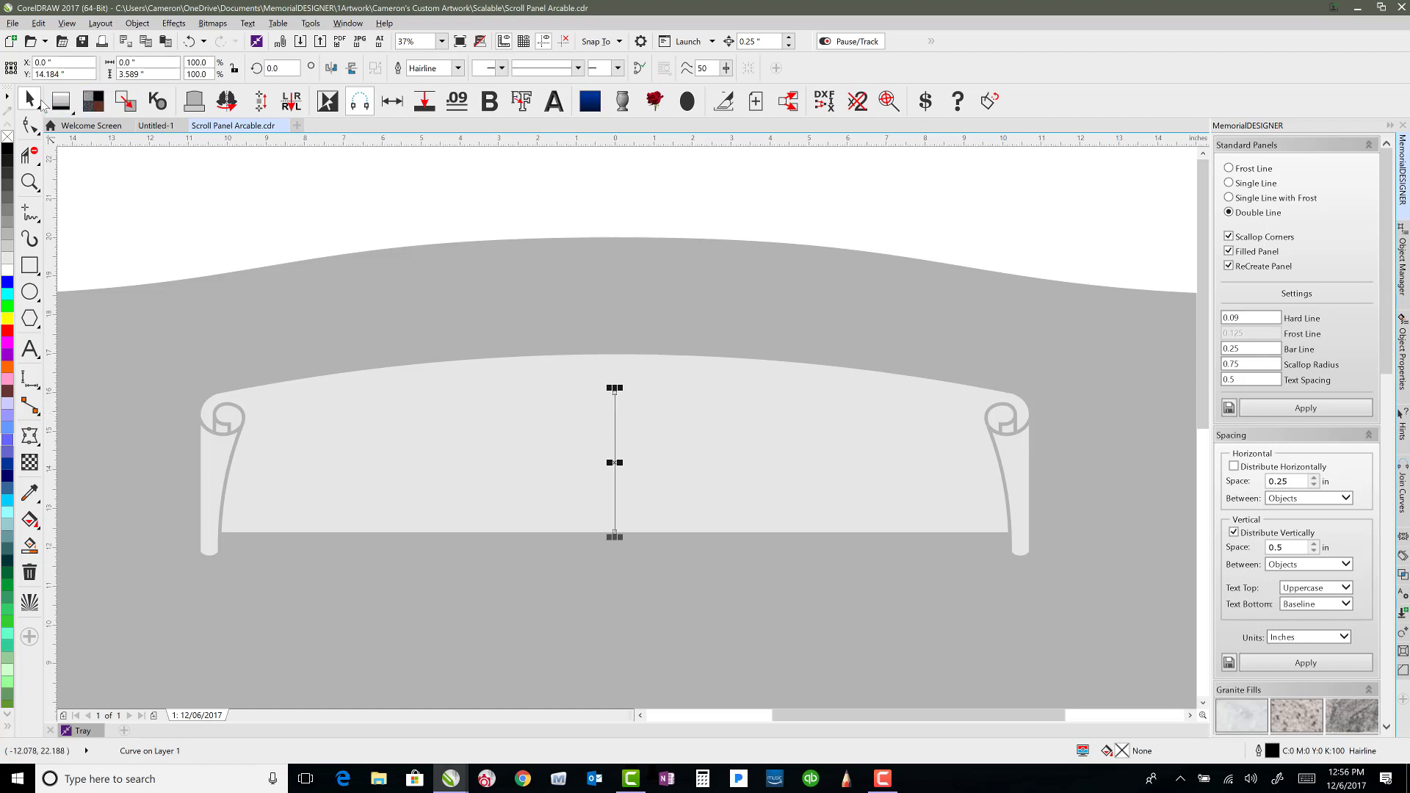
left_click(665, 426, "shift")
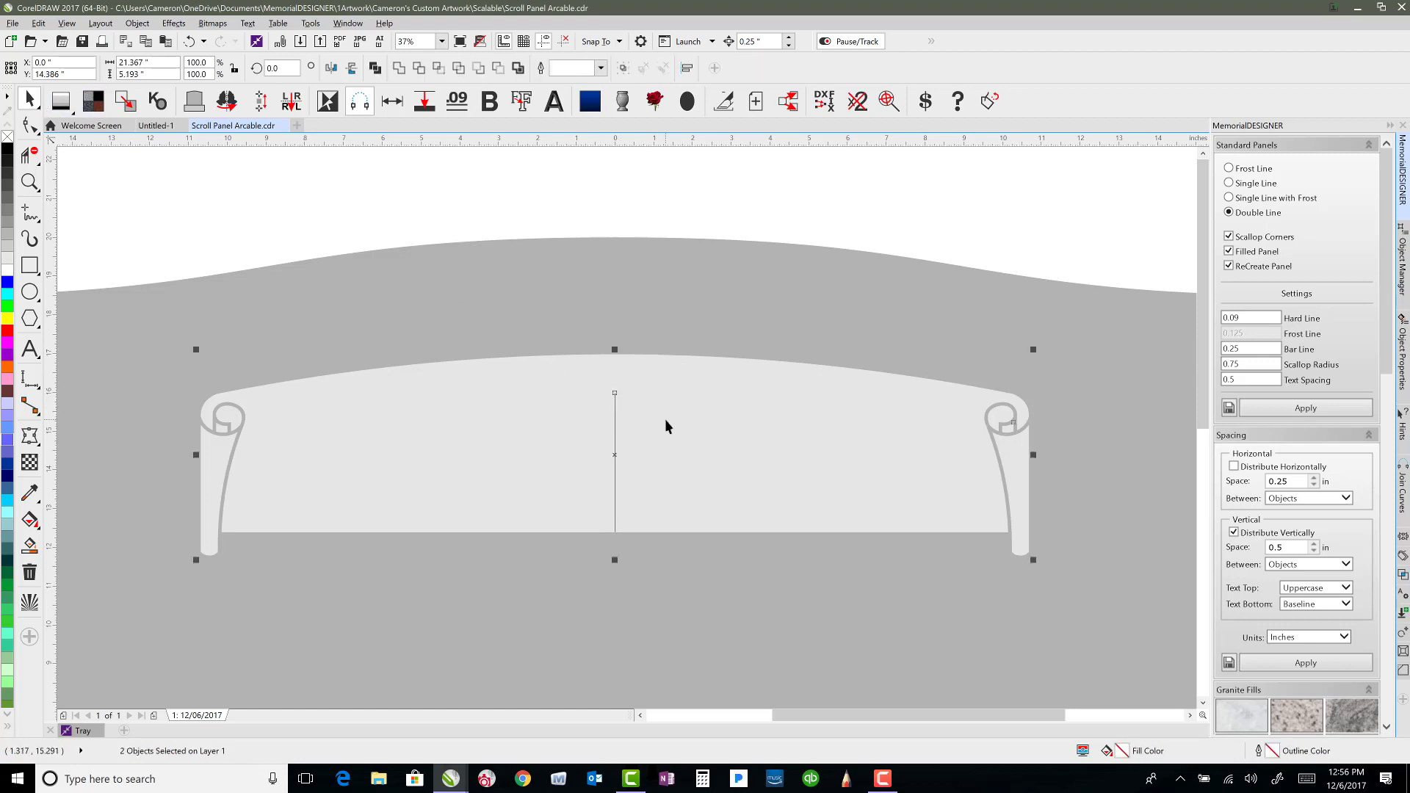
key("t")
left_click(617, 219)
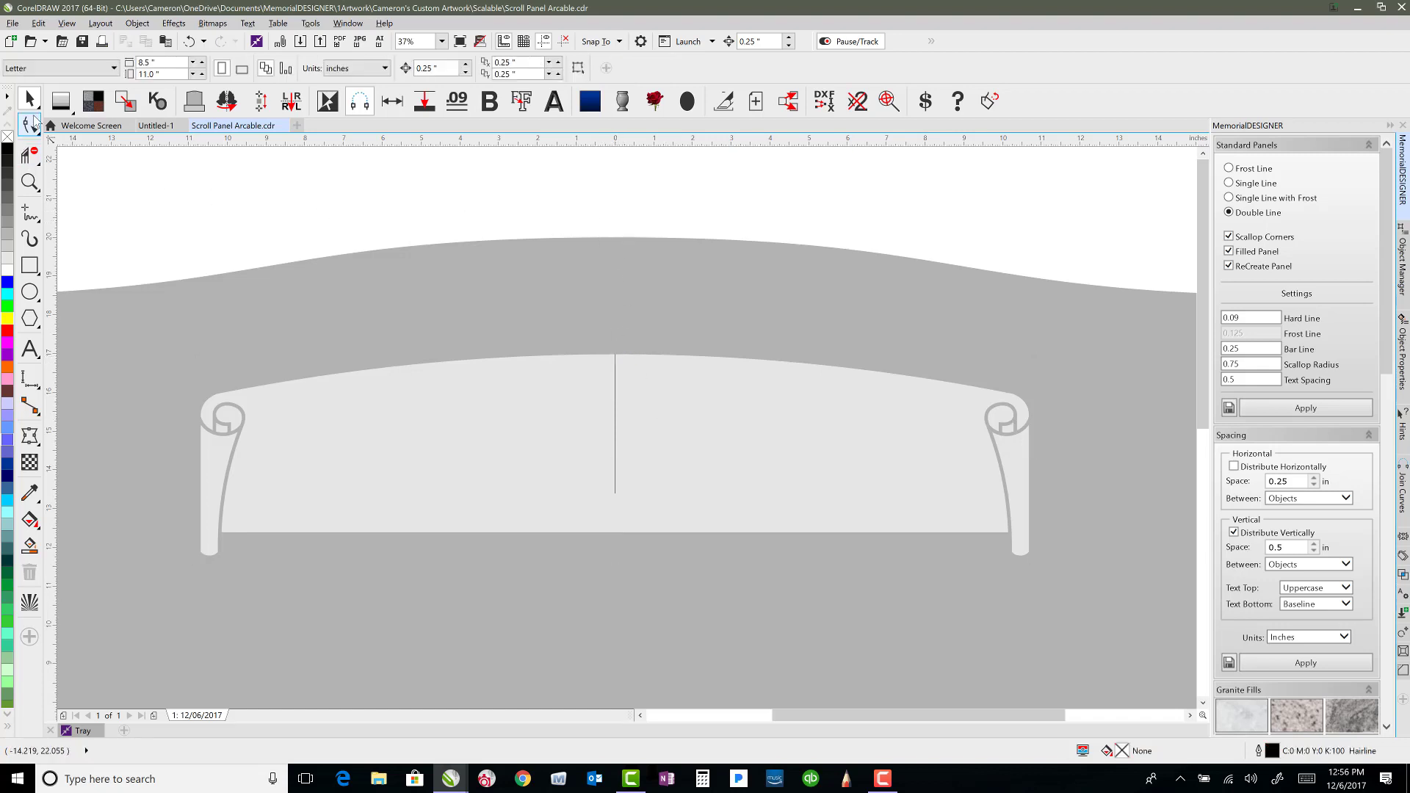
Bend the scroll's bottom edge upward at its midpoint with the Shape tool to match the top arch.
left_click(30, 123)
left_click(614, 517)
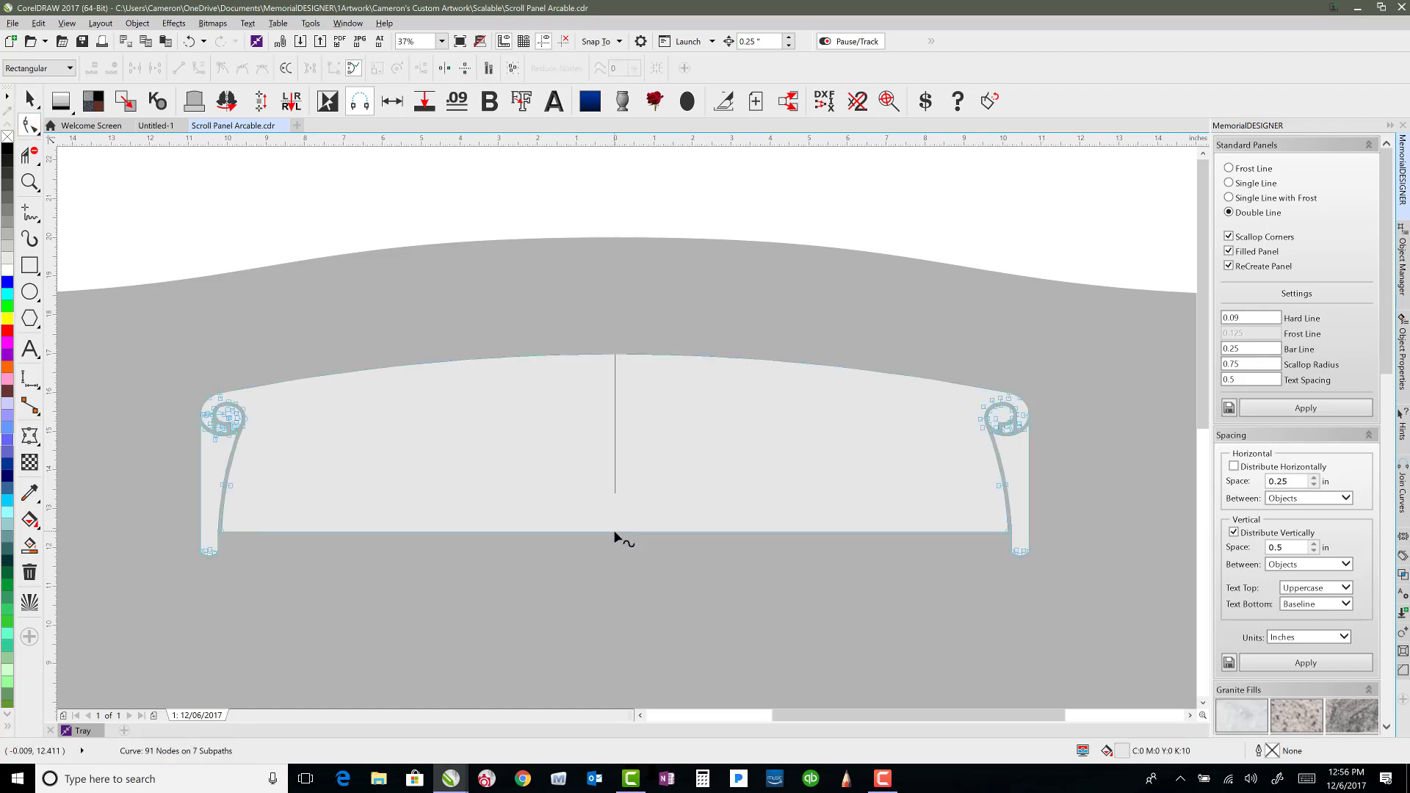
left_click(614, 531)
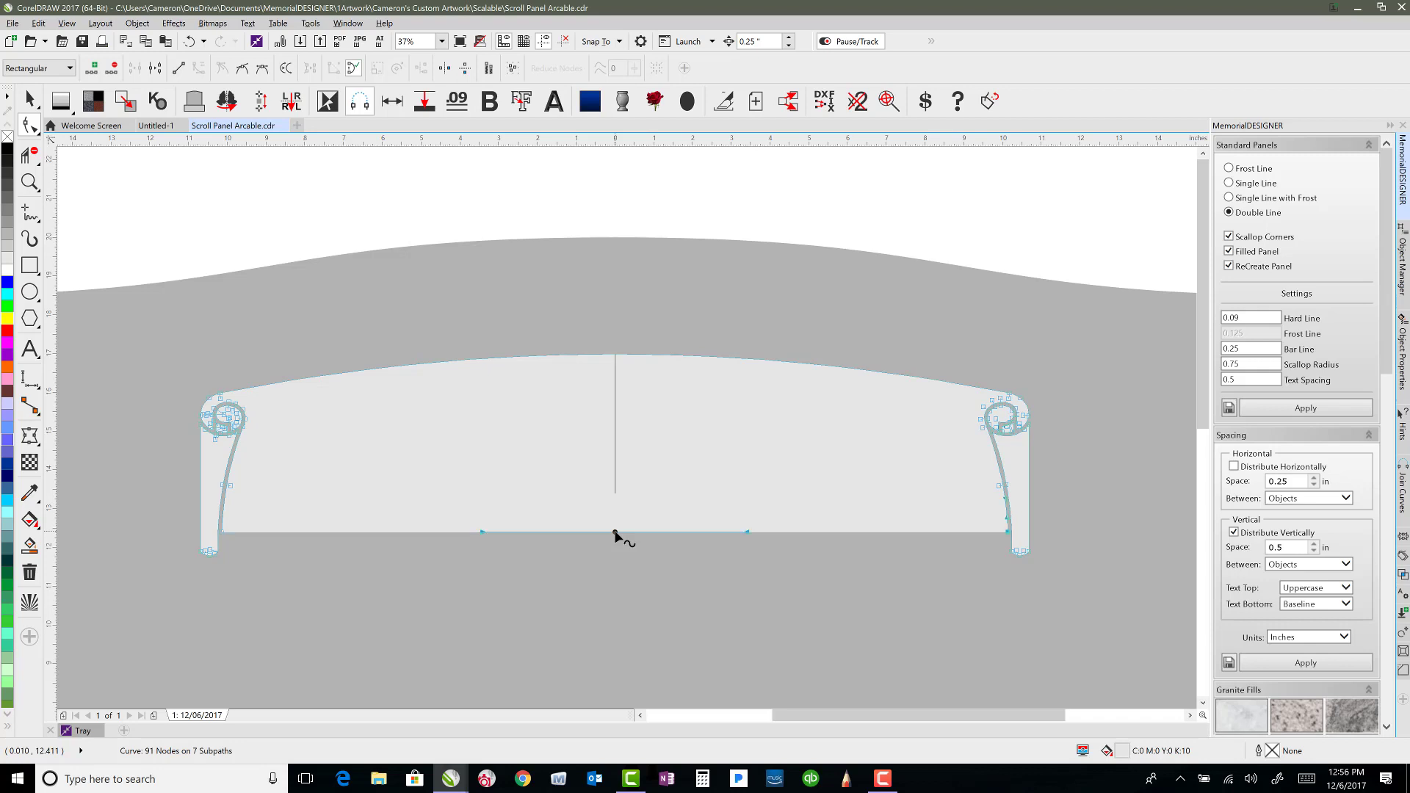
left_click_drag(615, 532, 615, 494)
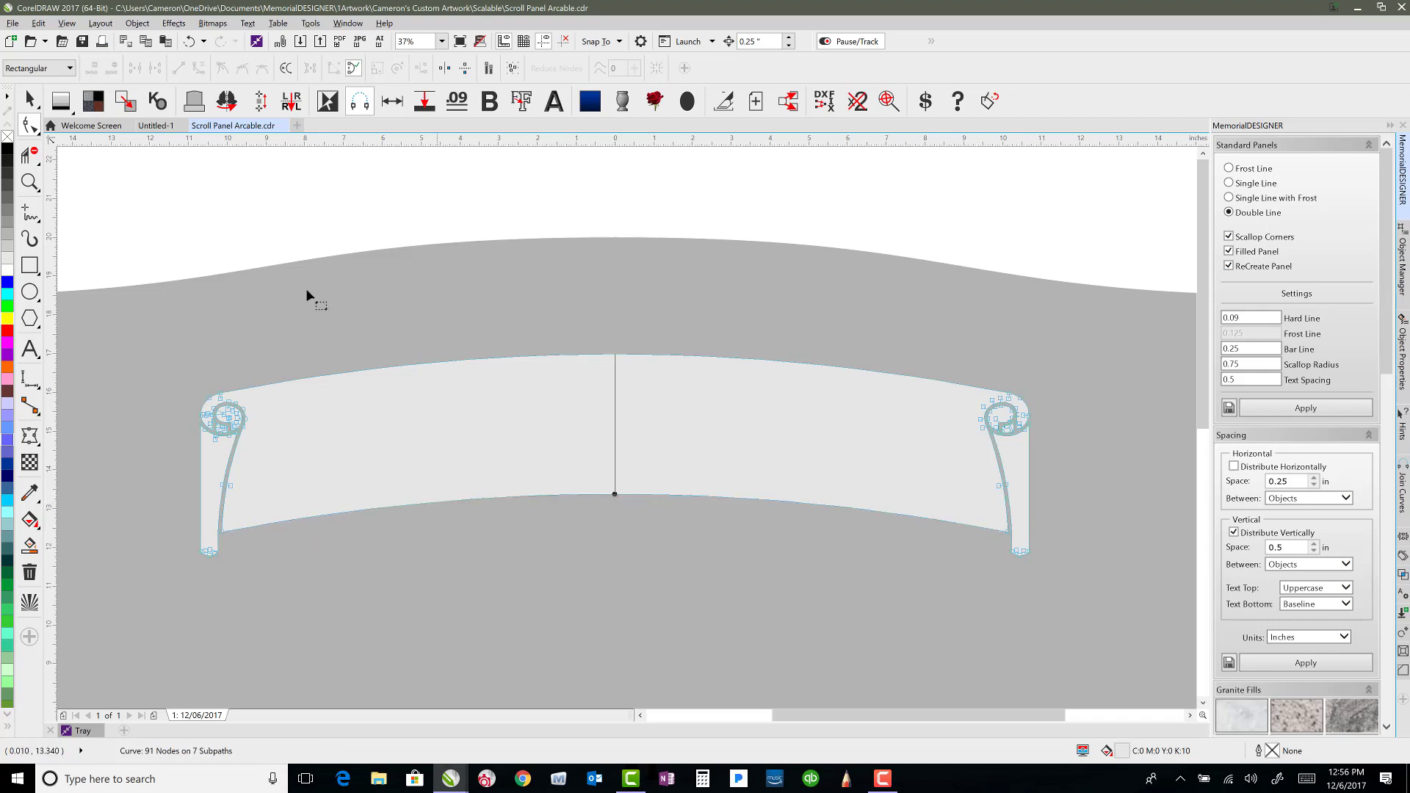
key("space")
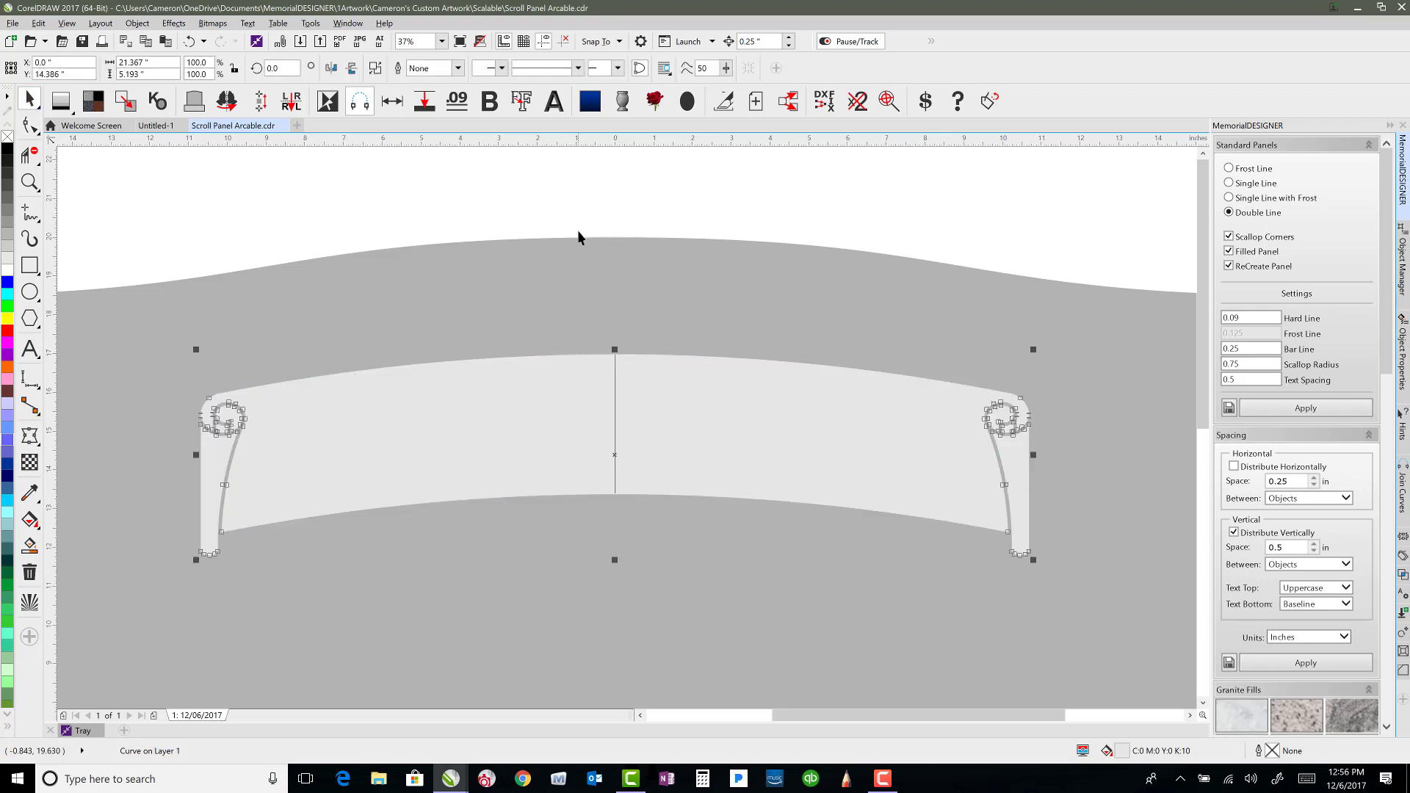
left_click(577, 230)
Delete the vertical guide line.
left_click(614, 382)
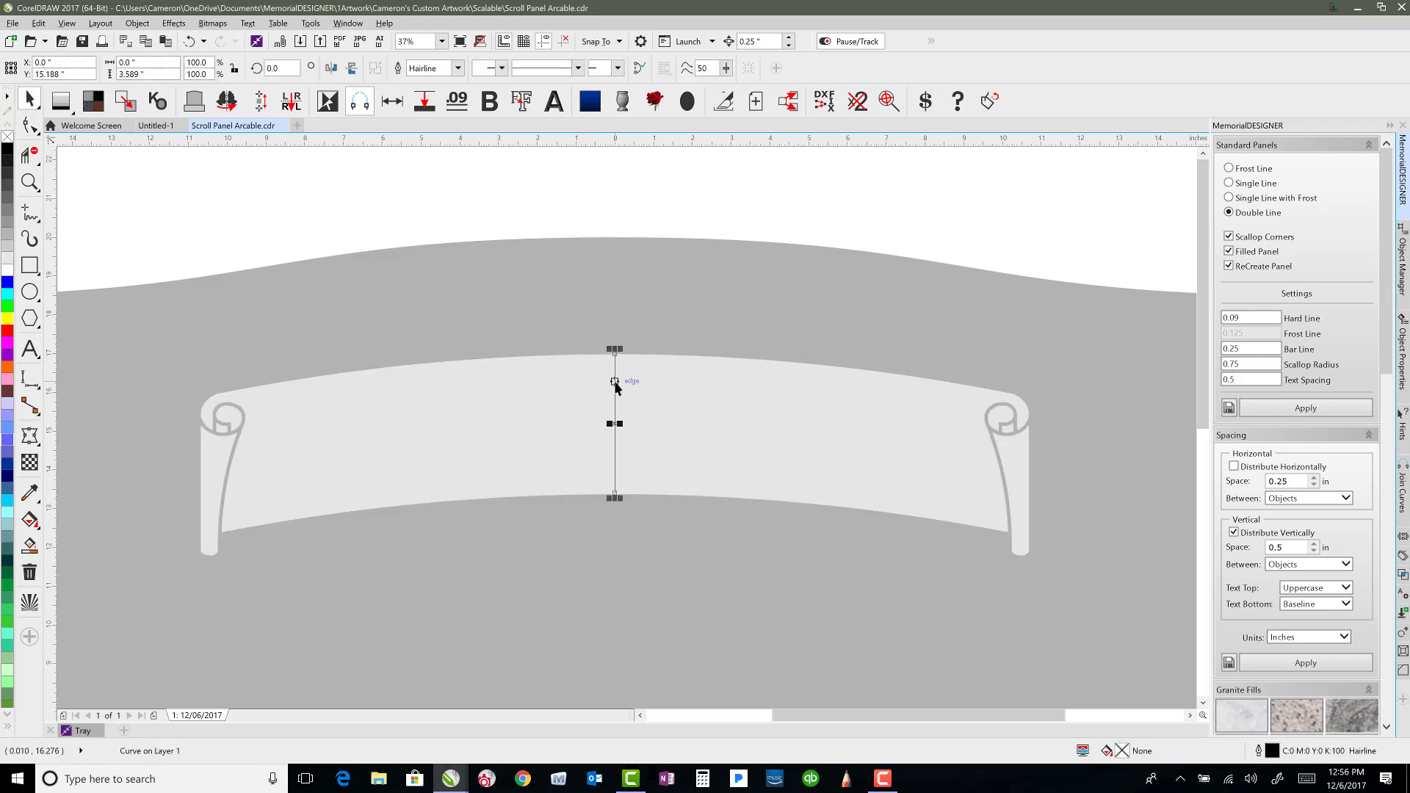
key("Delete")
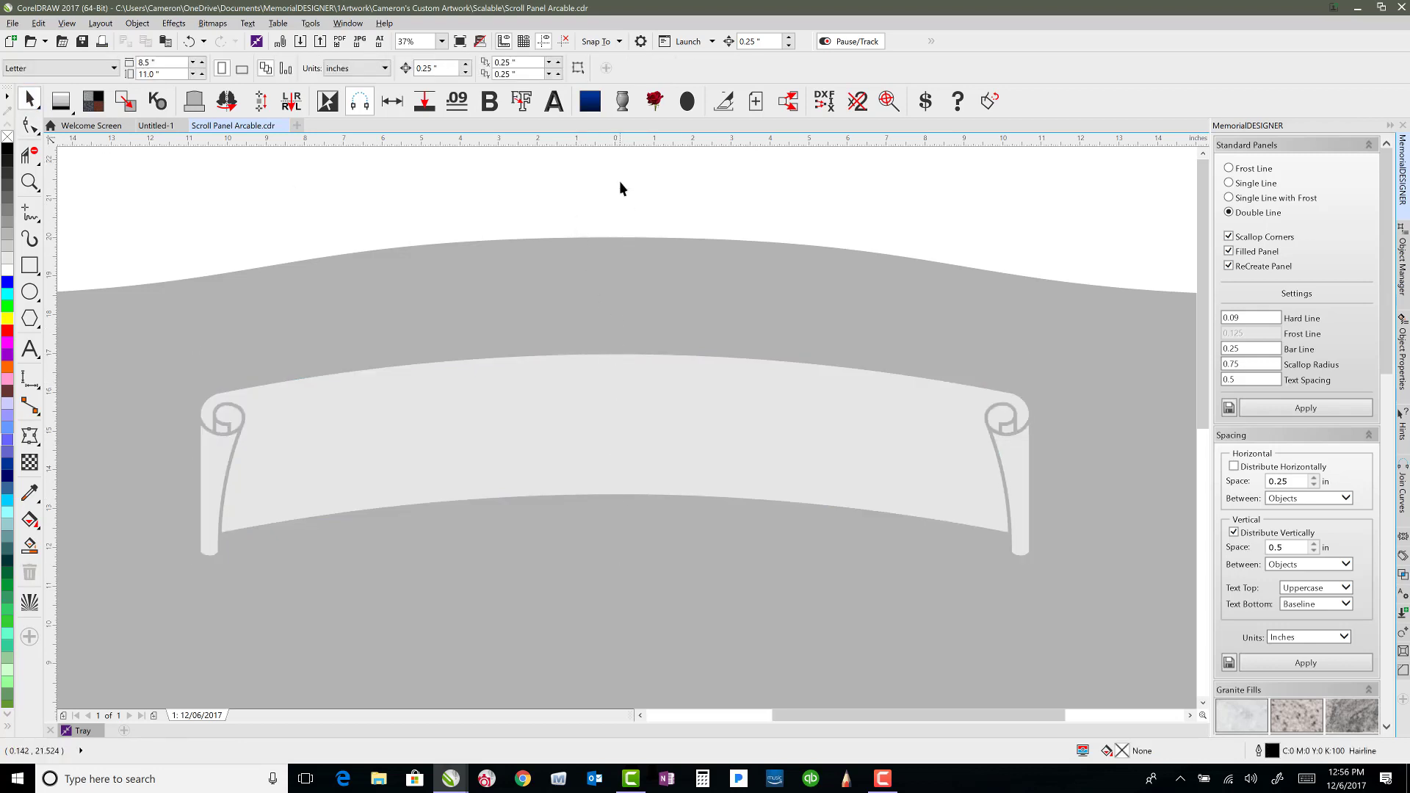
Apply a Frosted Outline to the arched scroll panel.
left_click(611, 396)
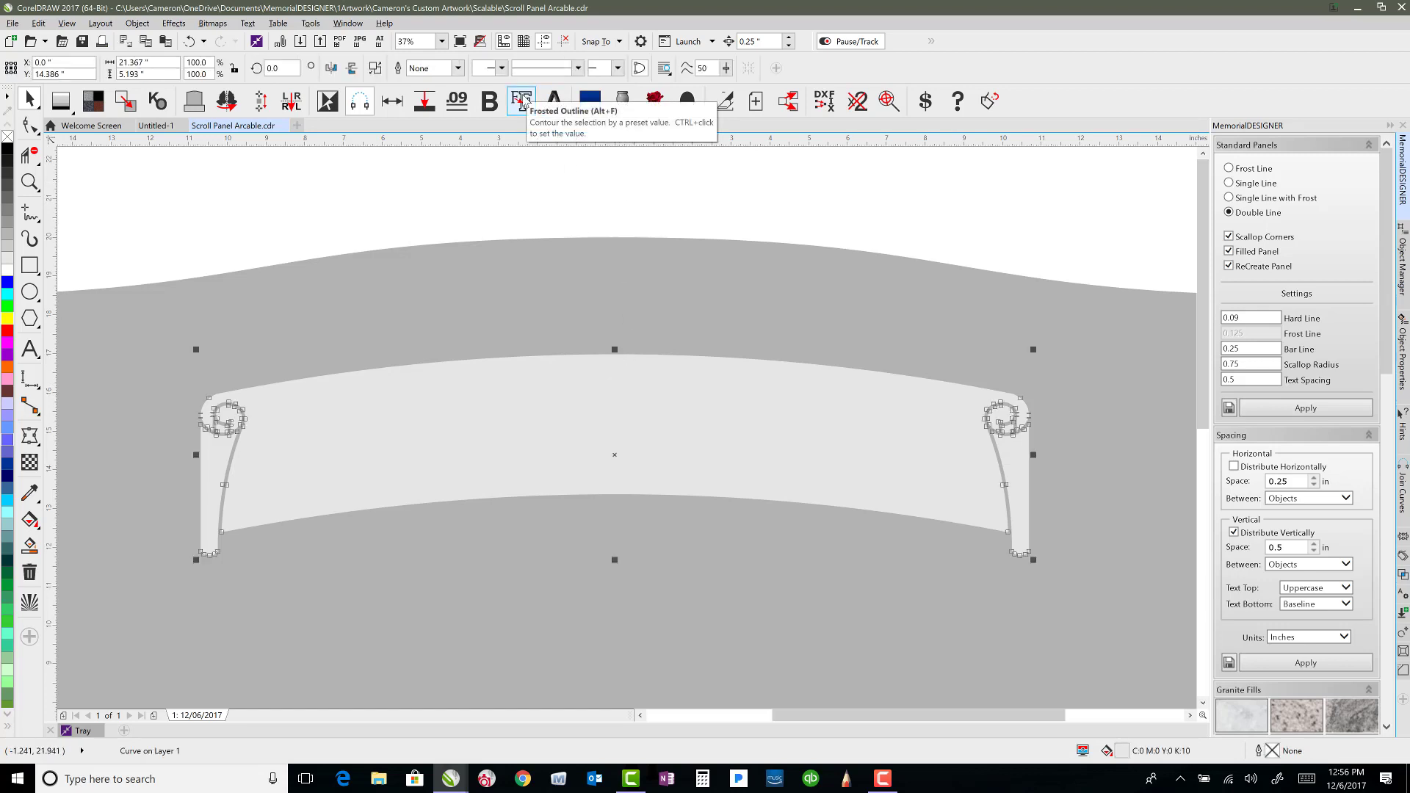
left_click(522, 102)
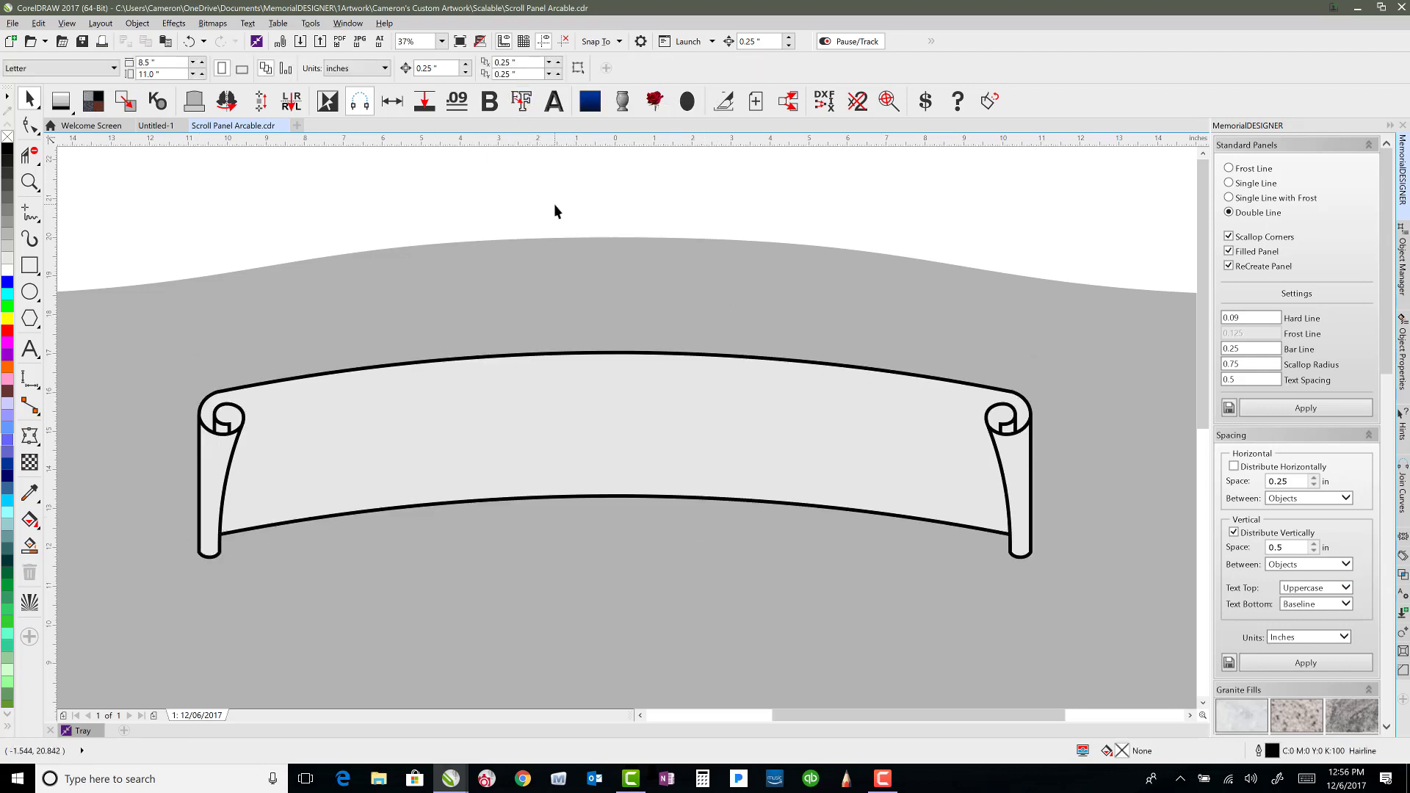
scroll(574, 207, "down", 2)
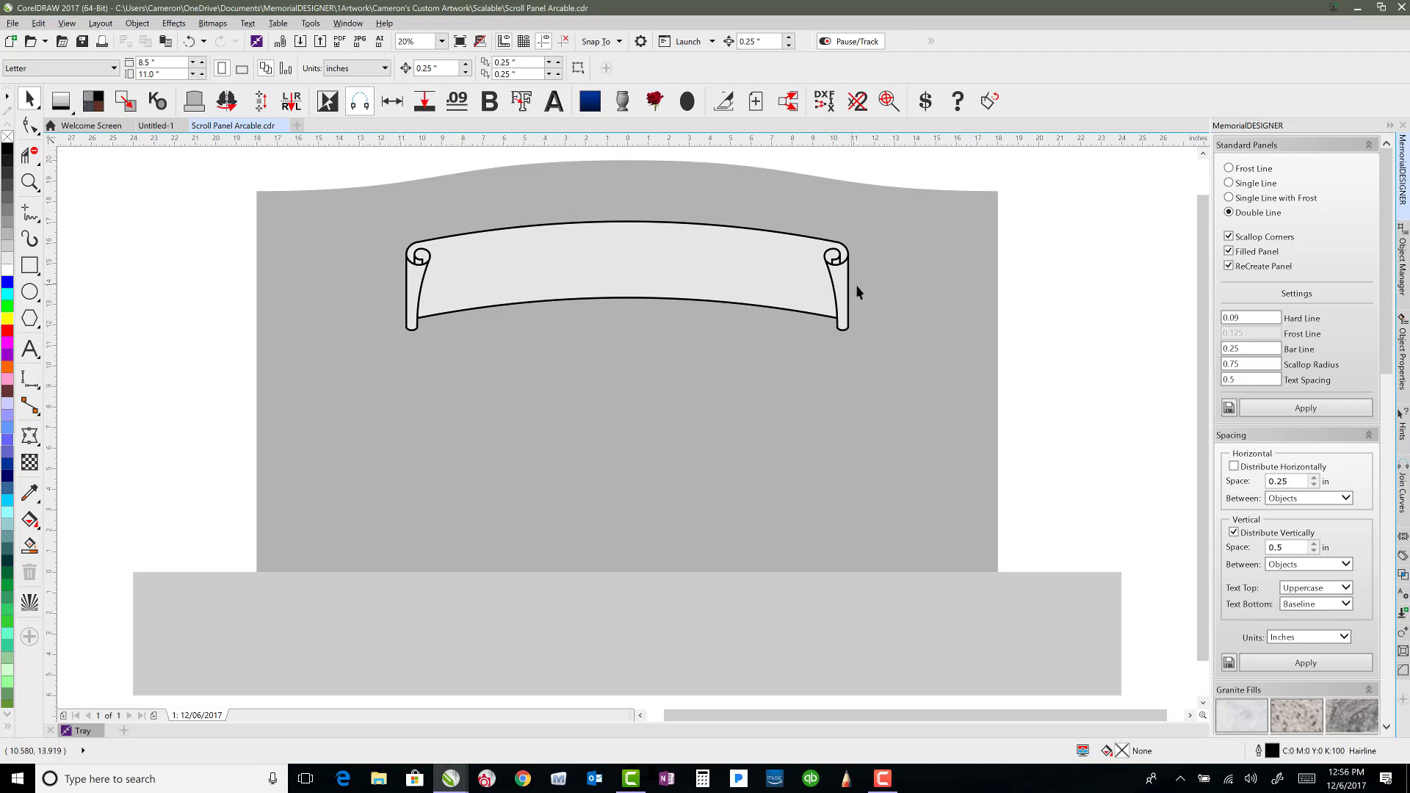